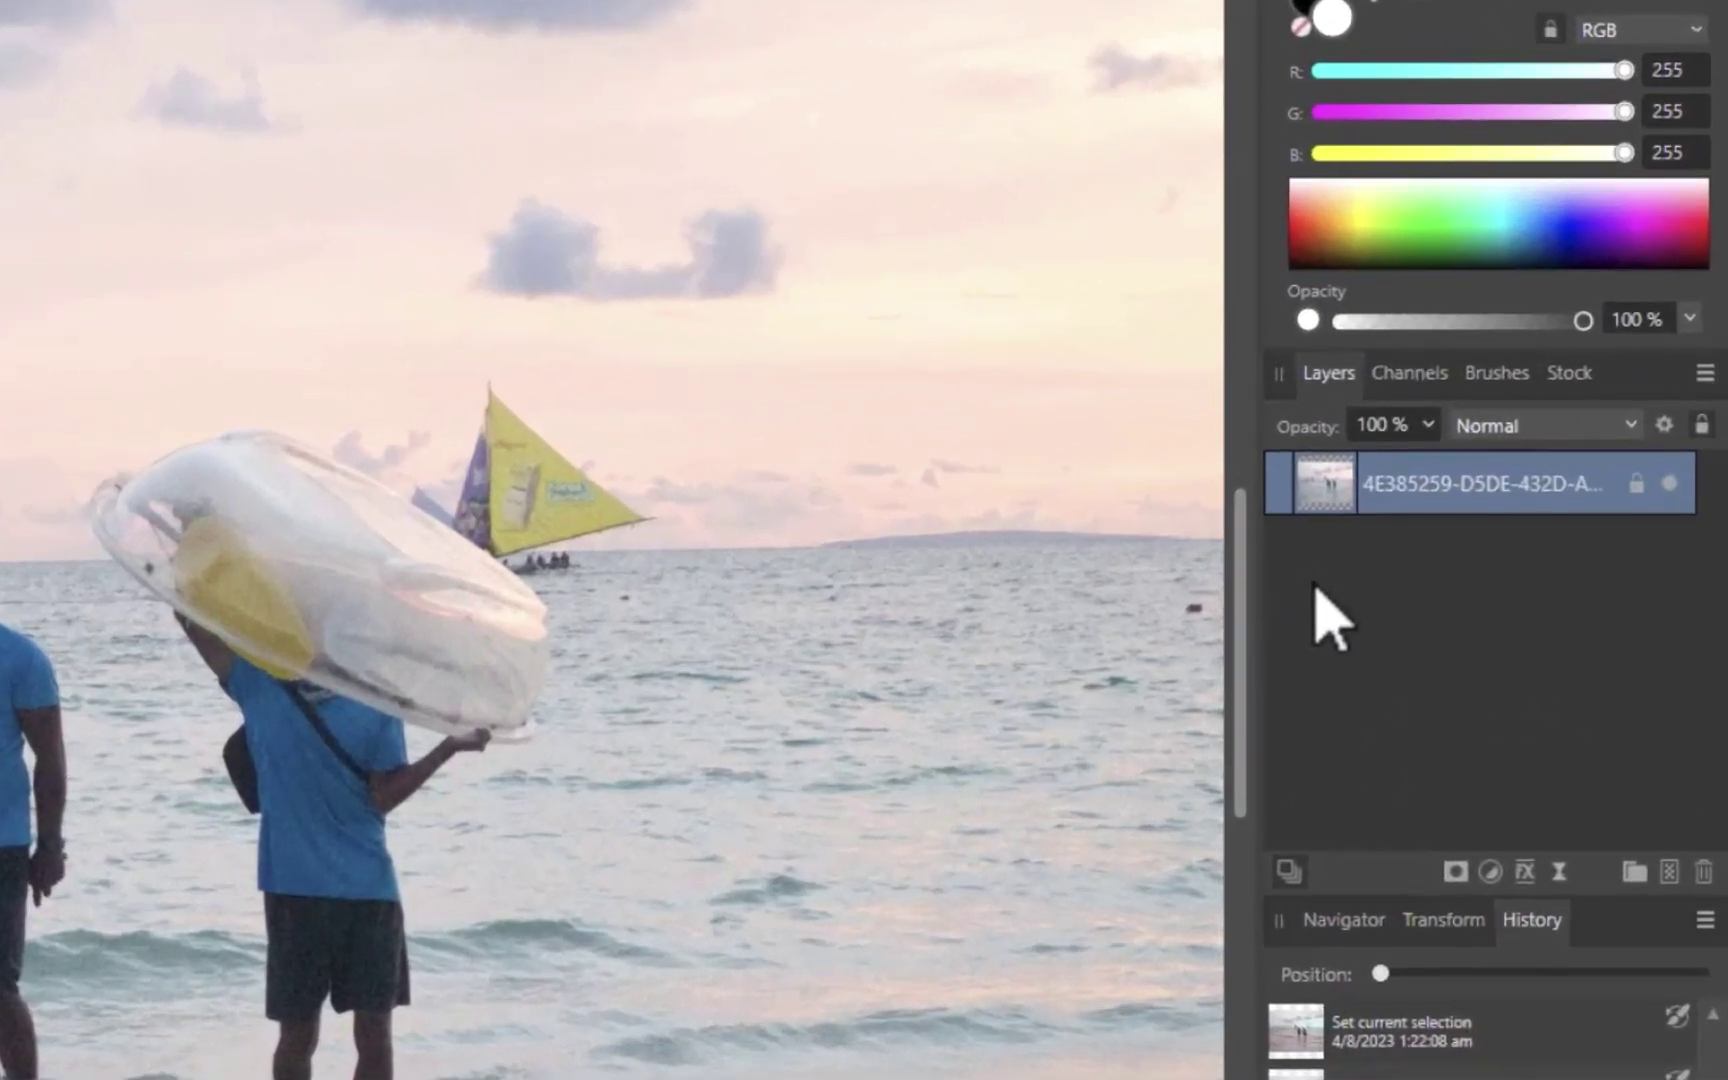
# Add an HSL Shift adjustment layer above the beach photo from the Layers panel's Adjustments list
pyautogui.click(1490, 871)
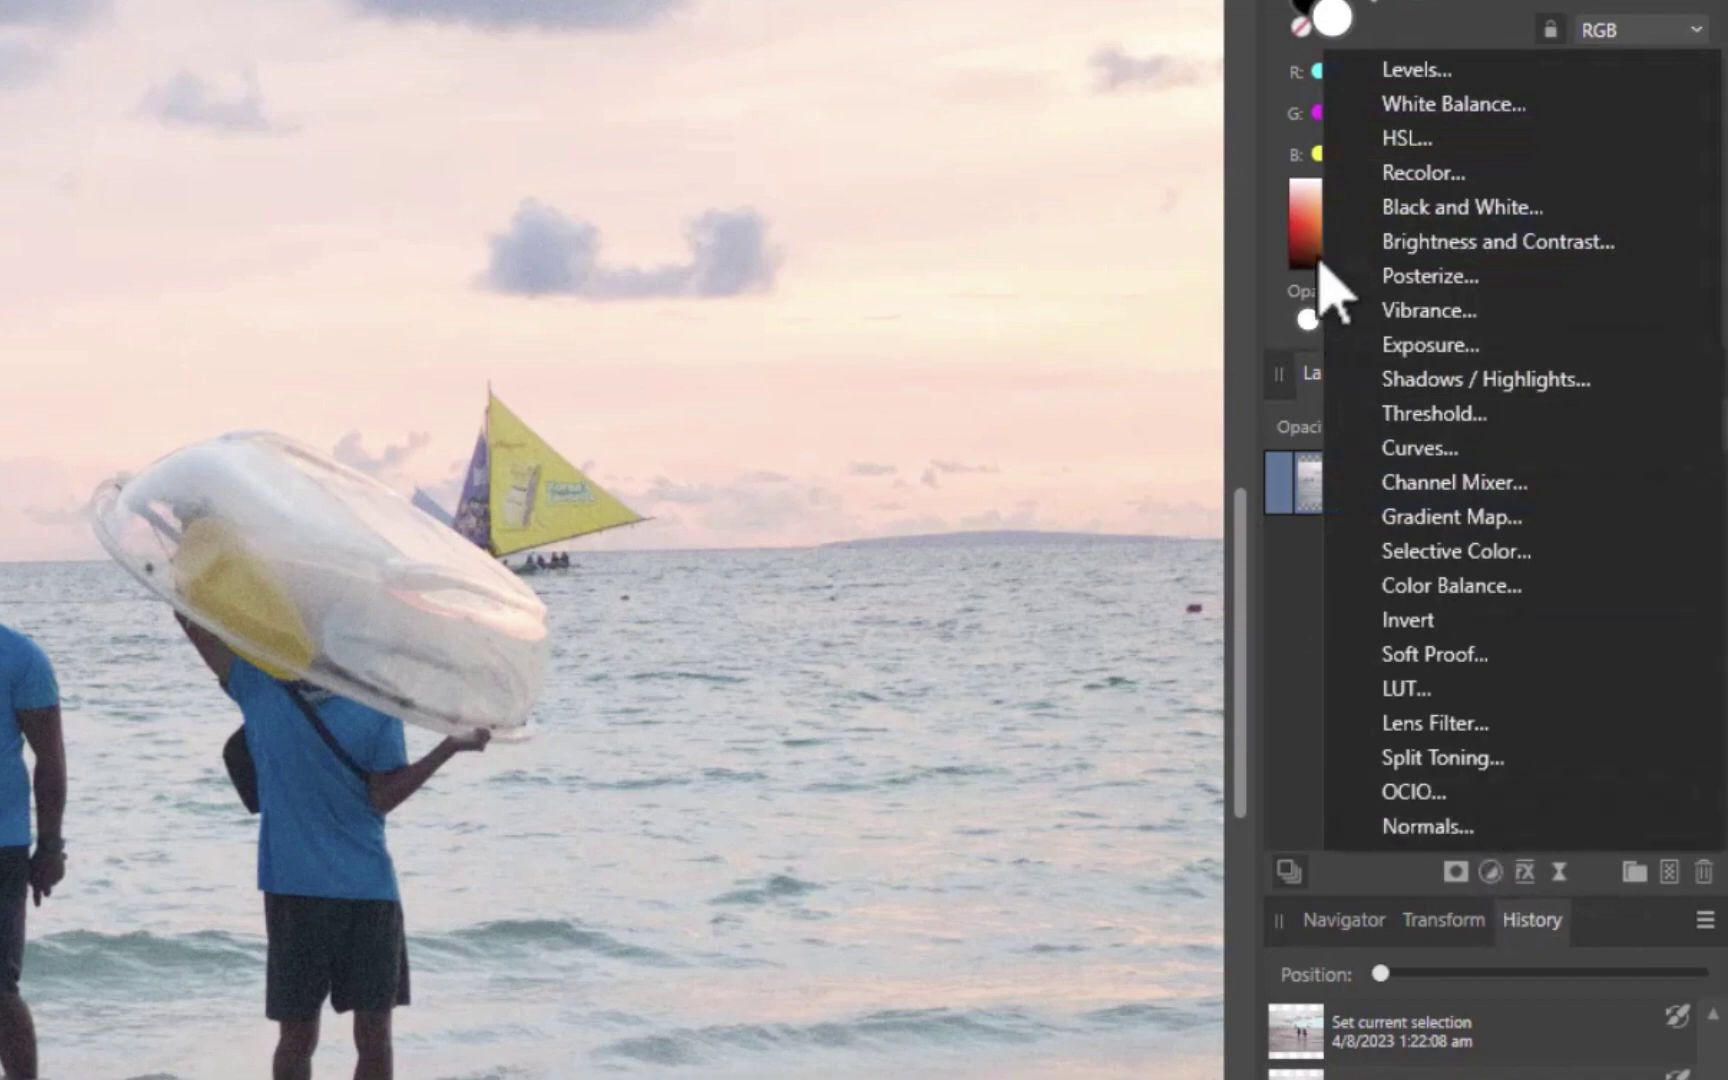
pyautogui.click(1390, 140)
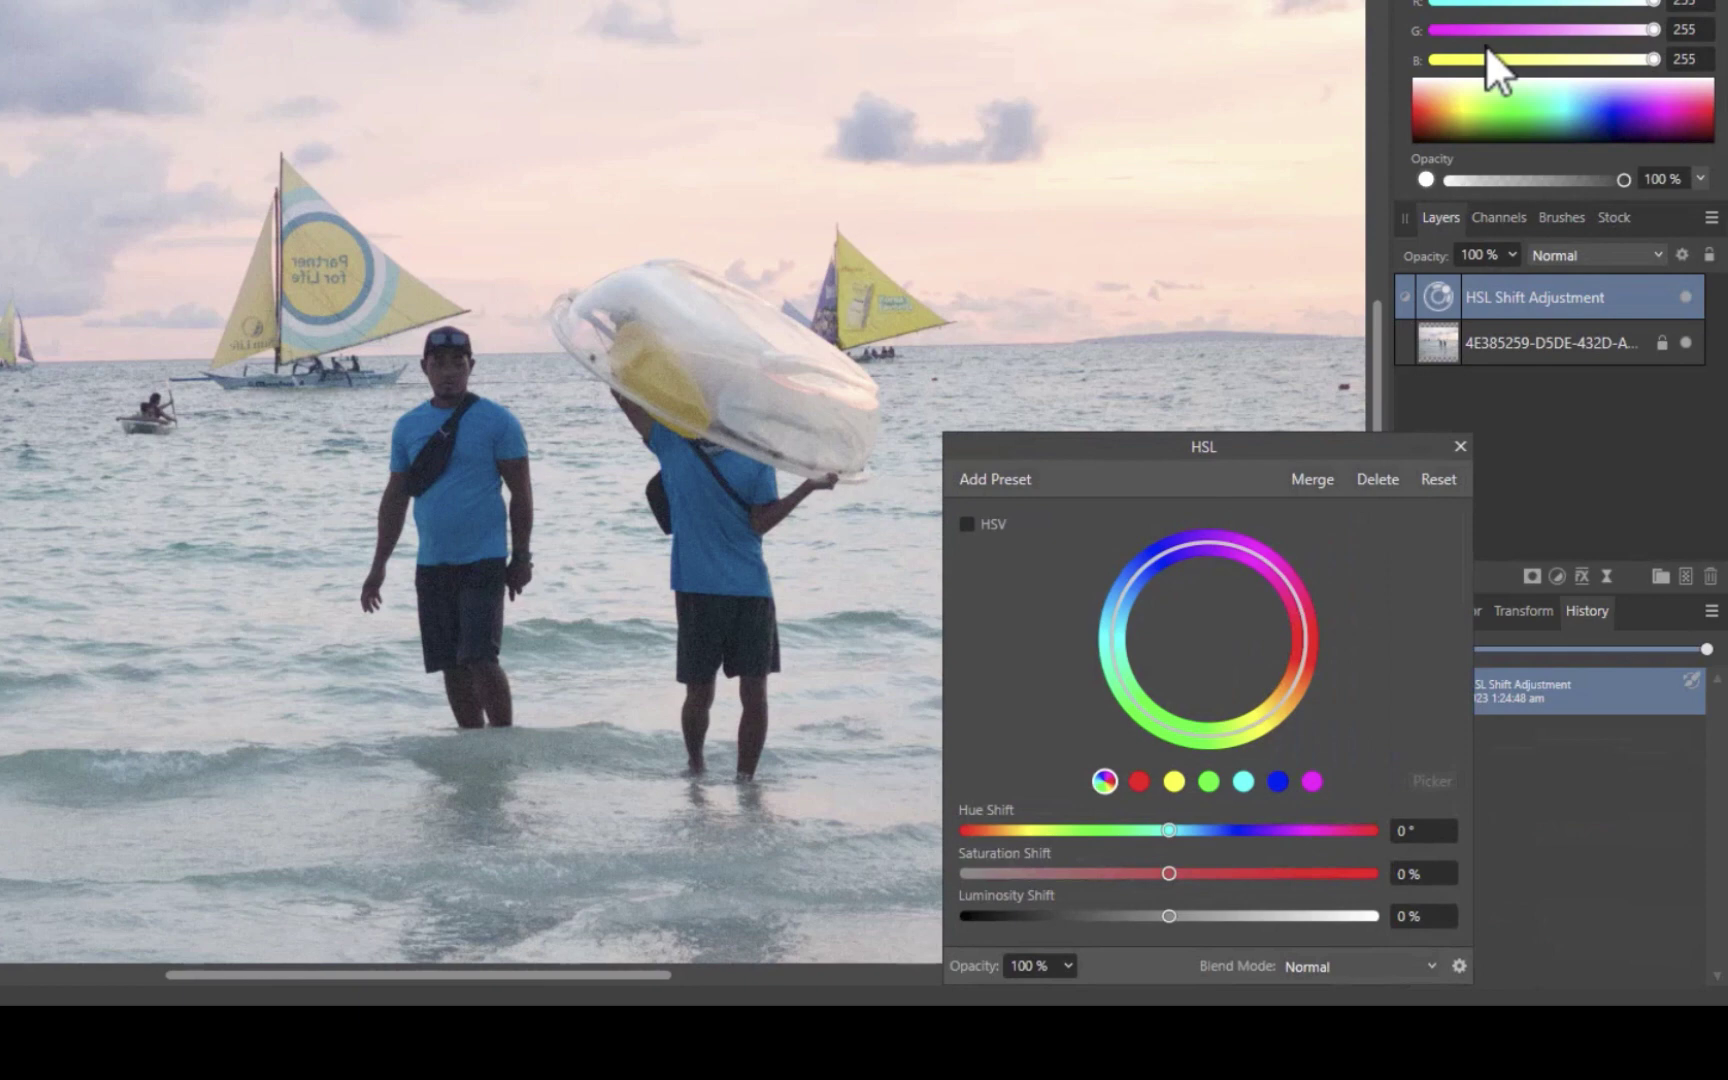
# Test a master hue shift, then target the blue range and leave Hue Shift at 1.6°
pyautogui.click(1105, 781)
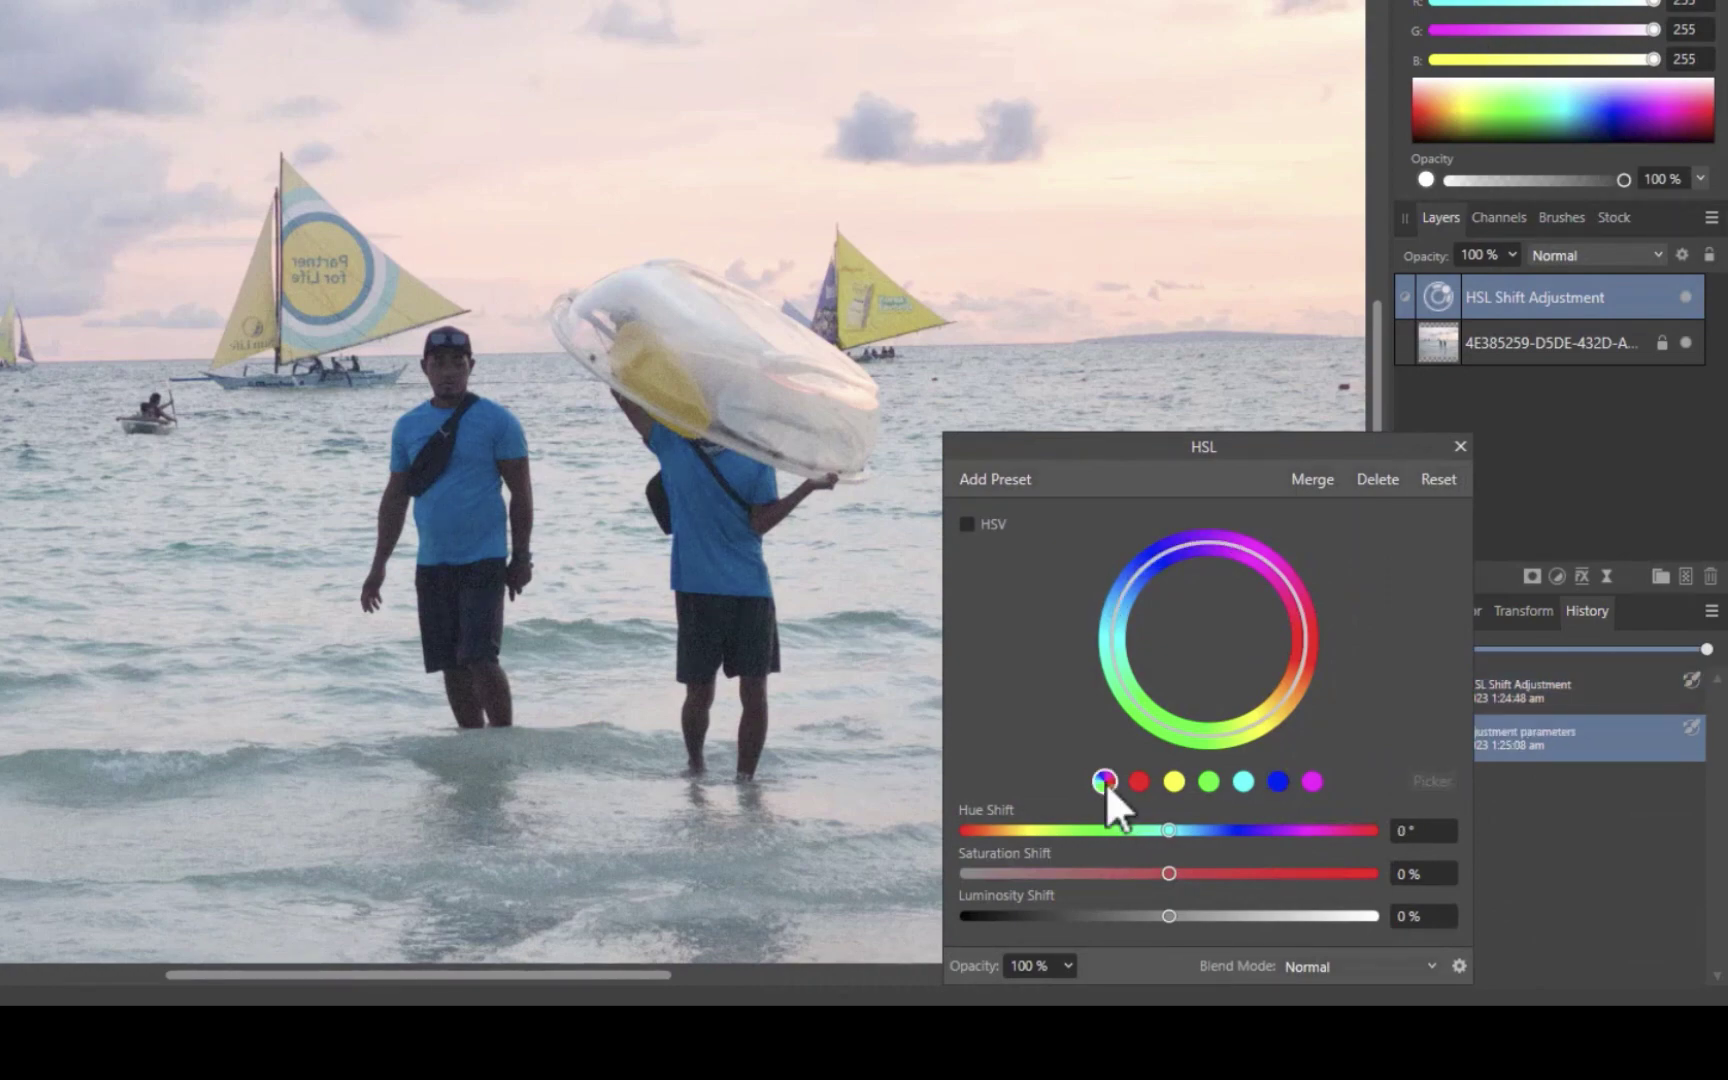
pyautogui.moveTo(1173, 826); pyautogui.dragTo(1241, 842)
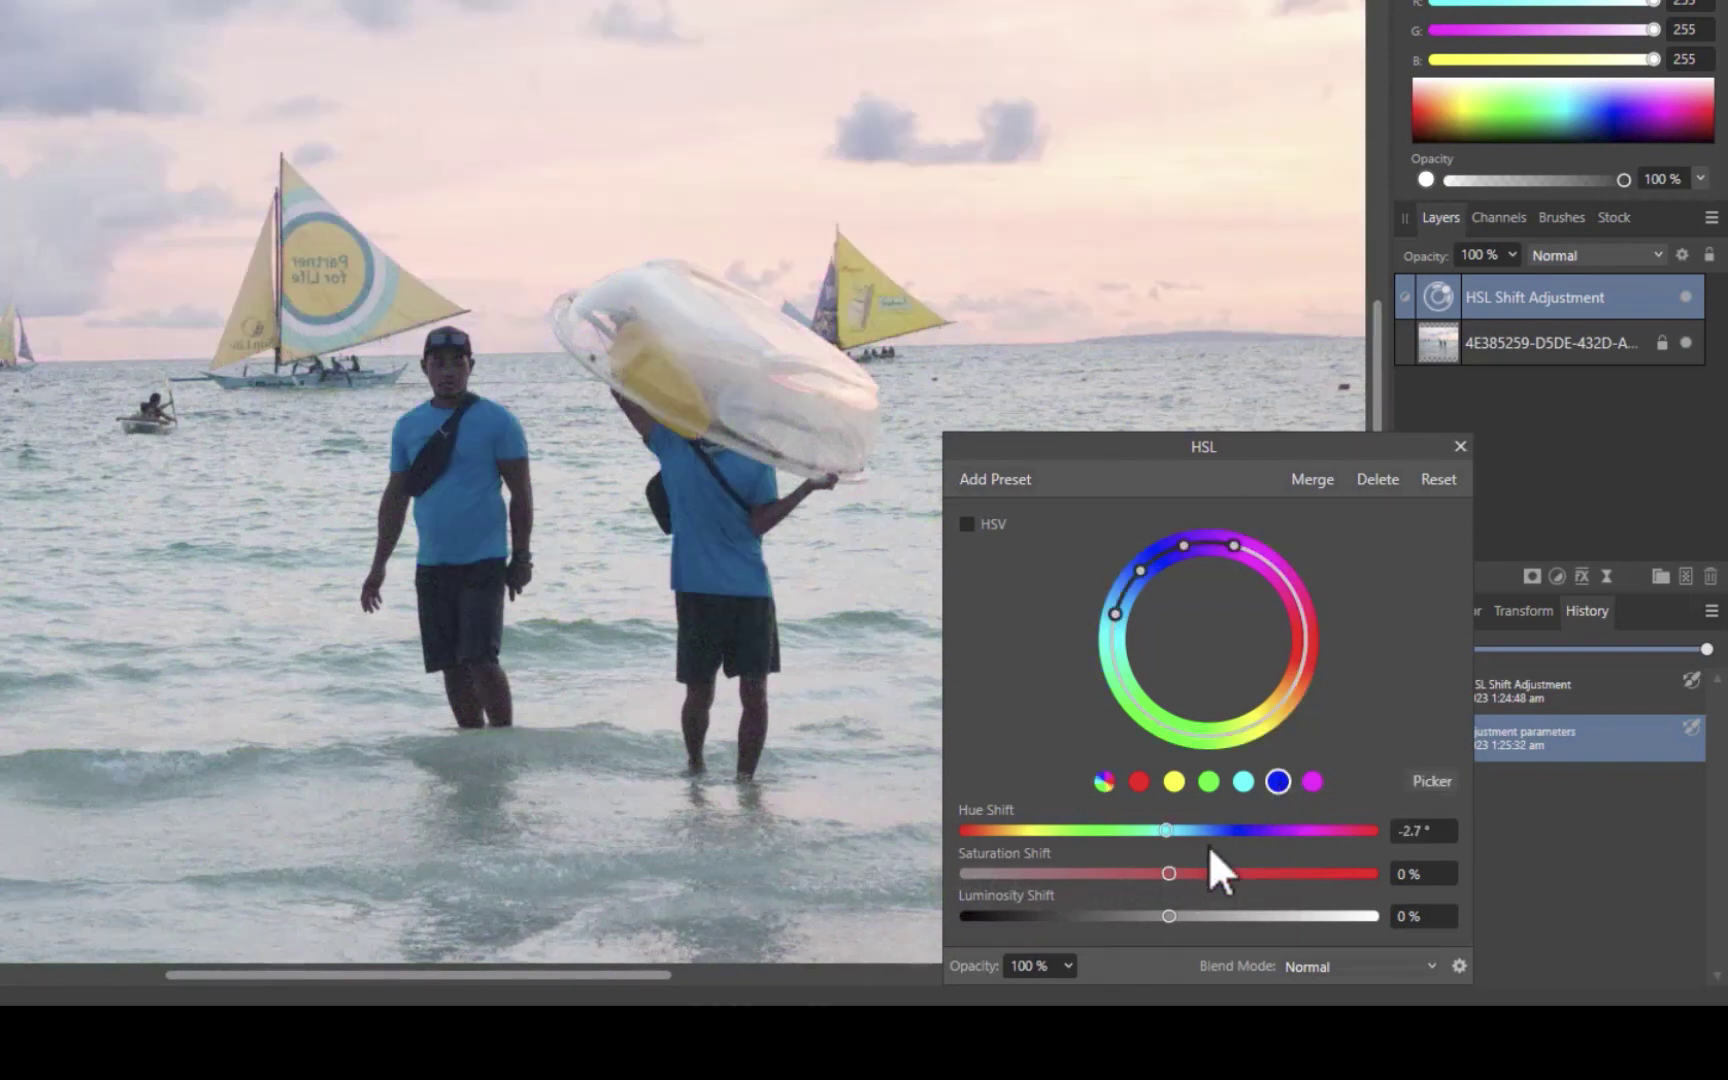
pyautogui.moveTo(1208, 845); pyautogui.dragTo(1172, 832)
# Sample the shirt's blue and set Hue Shift -146.3°, Saturation -18%, Luminosity -3%
pyautogui.moveTo(1172, 828); pyautogui.dragTo(1168, 830)
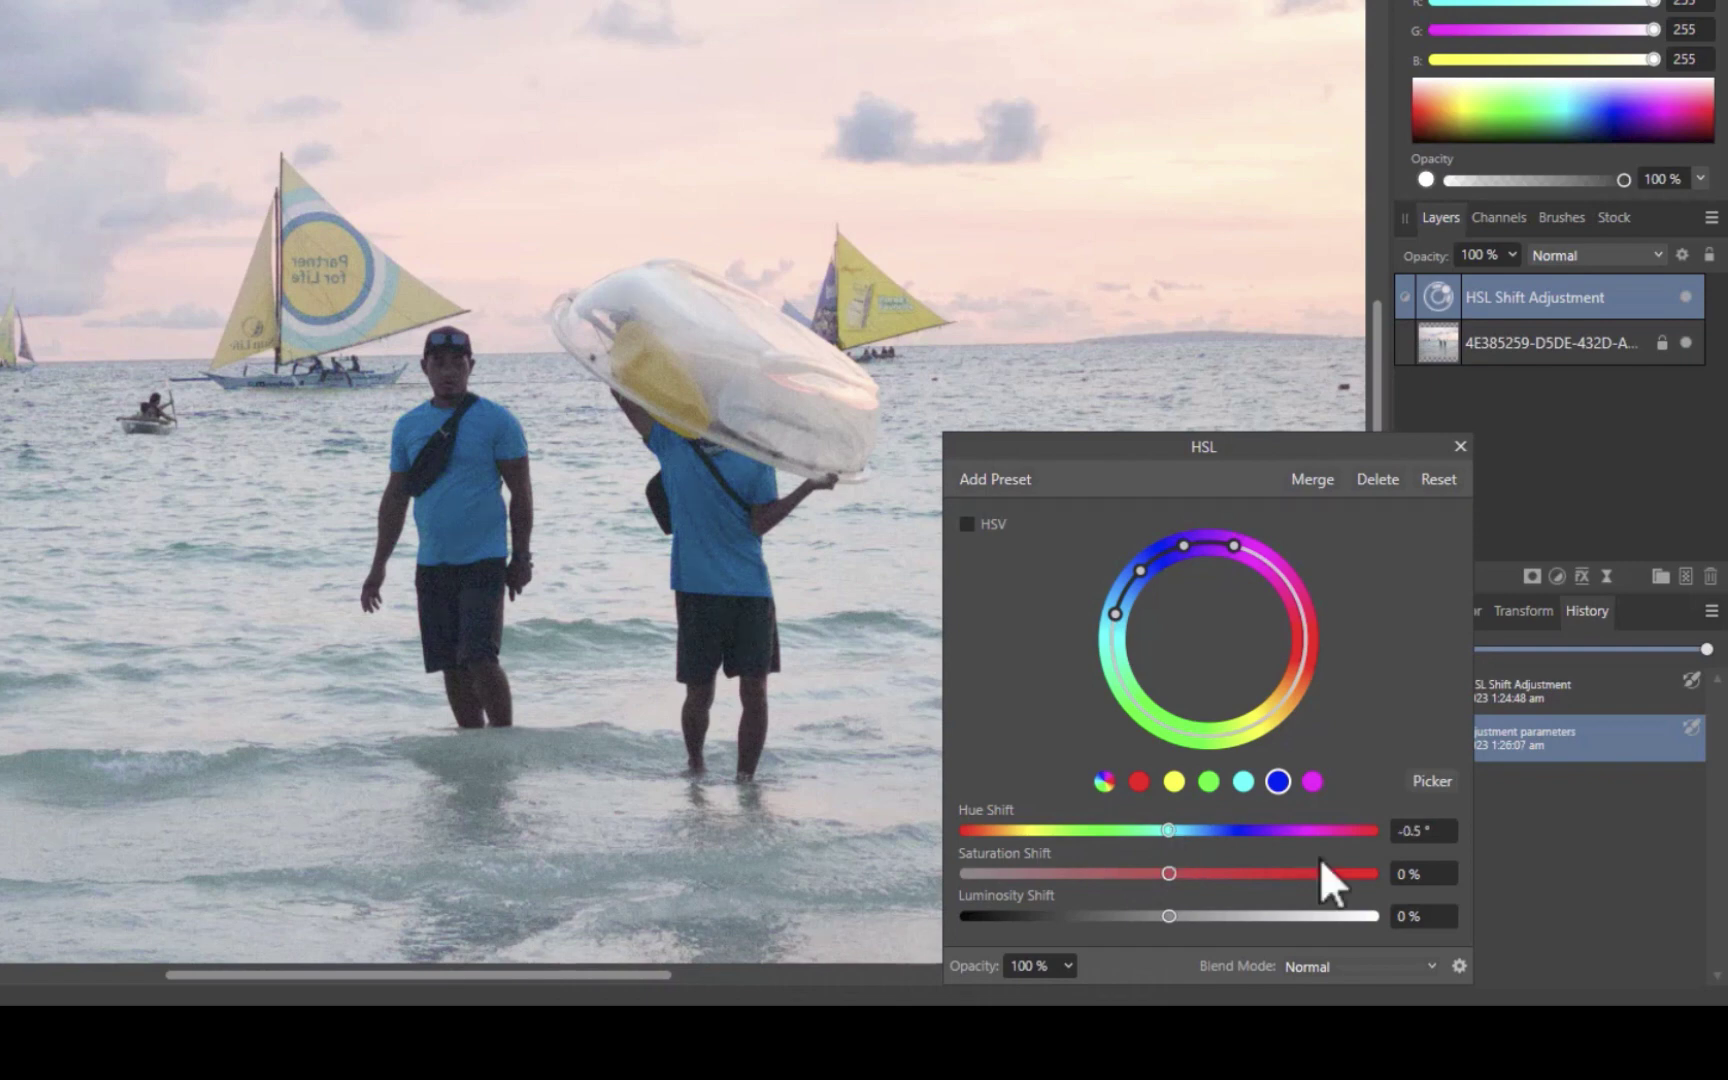
pyautogui.click(1430, 782)
pyautogui.click(490, 572)
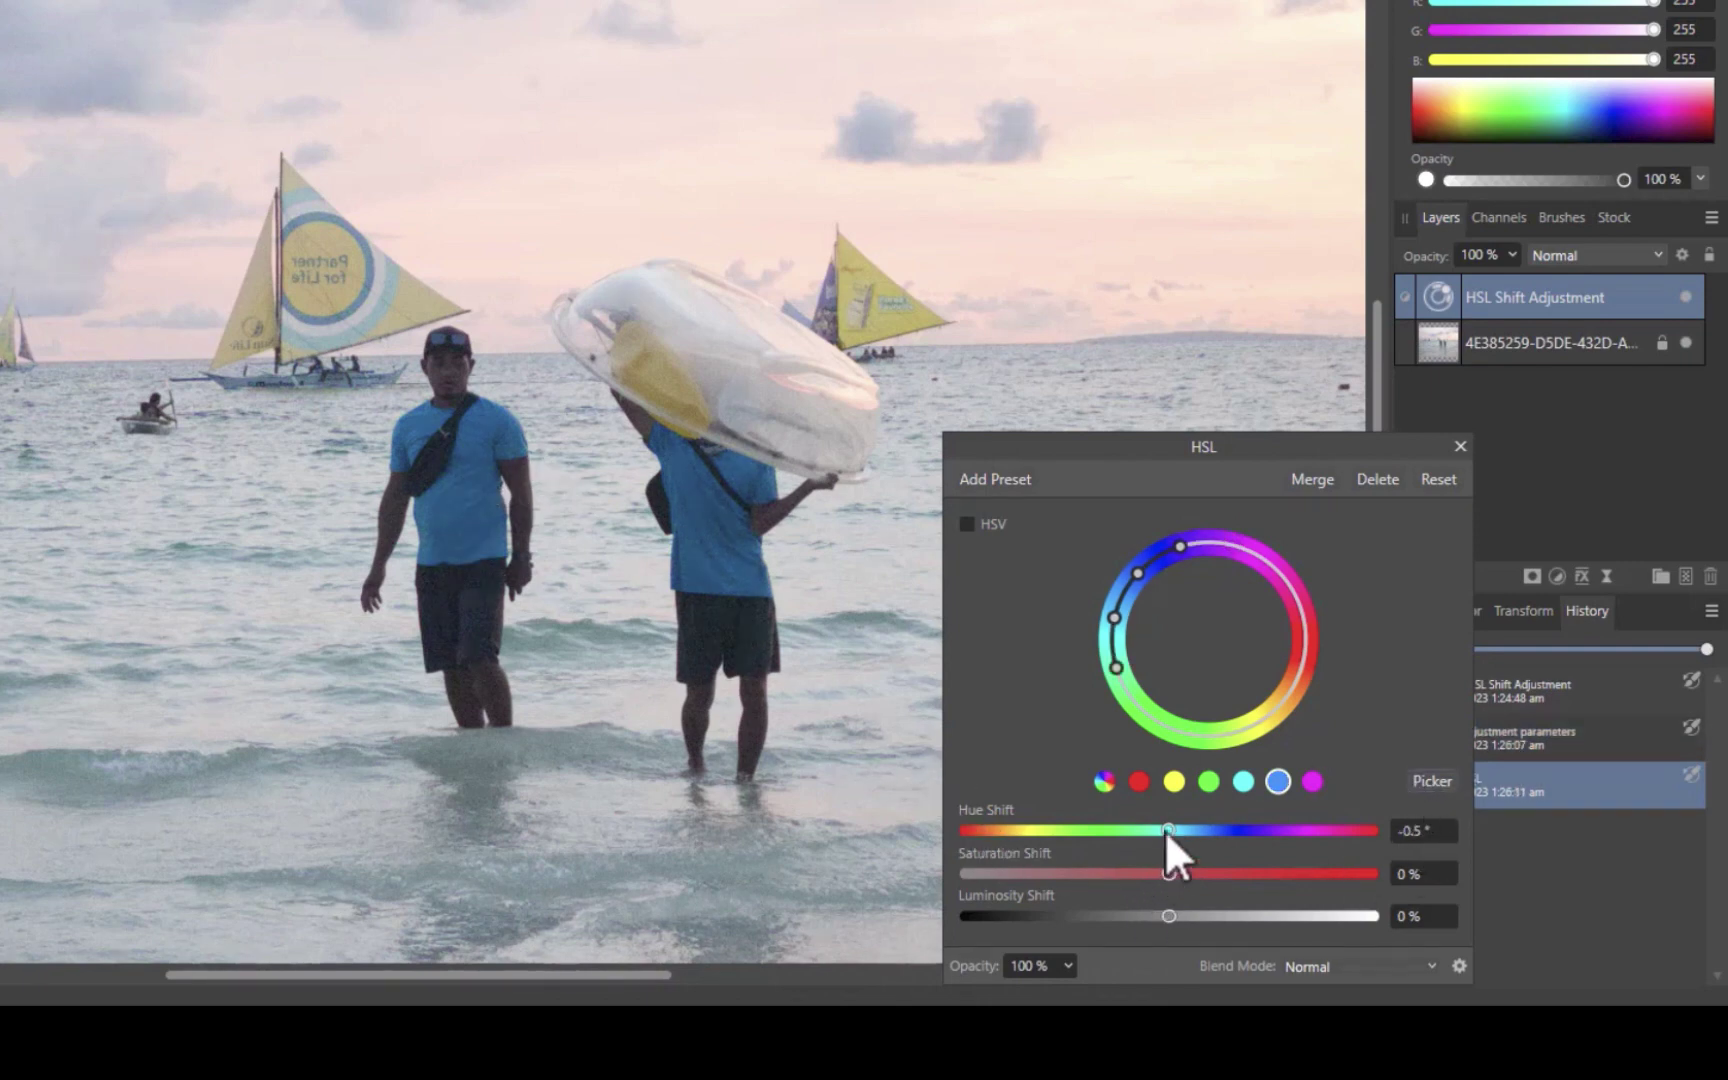
pyautogui.moveTo(1168, 830); pyautogui.dragTo(991, 888)
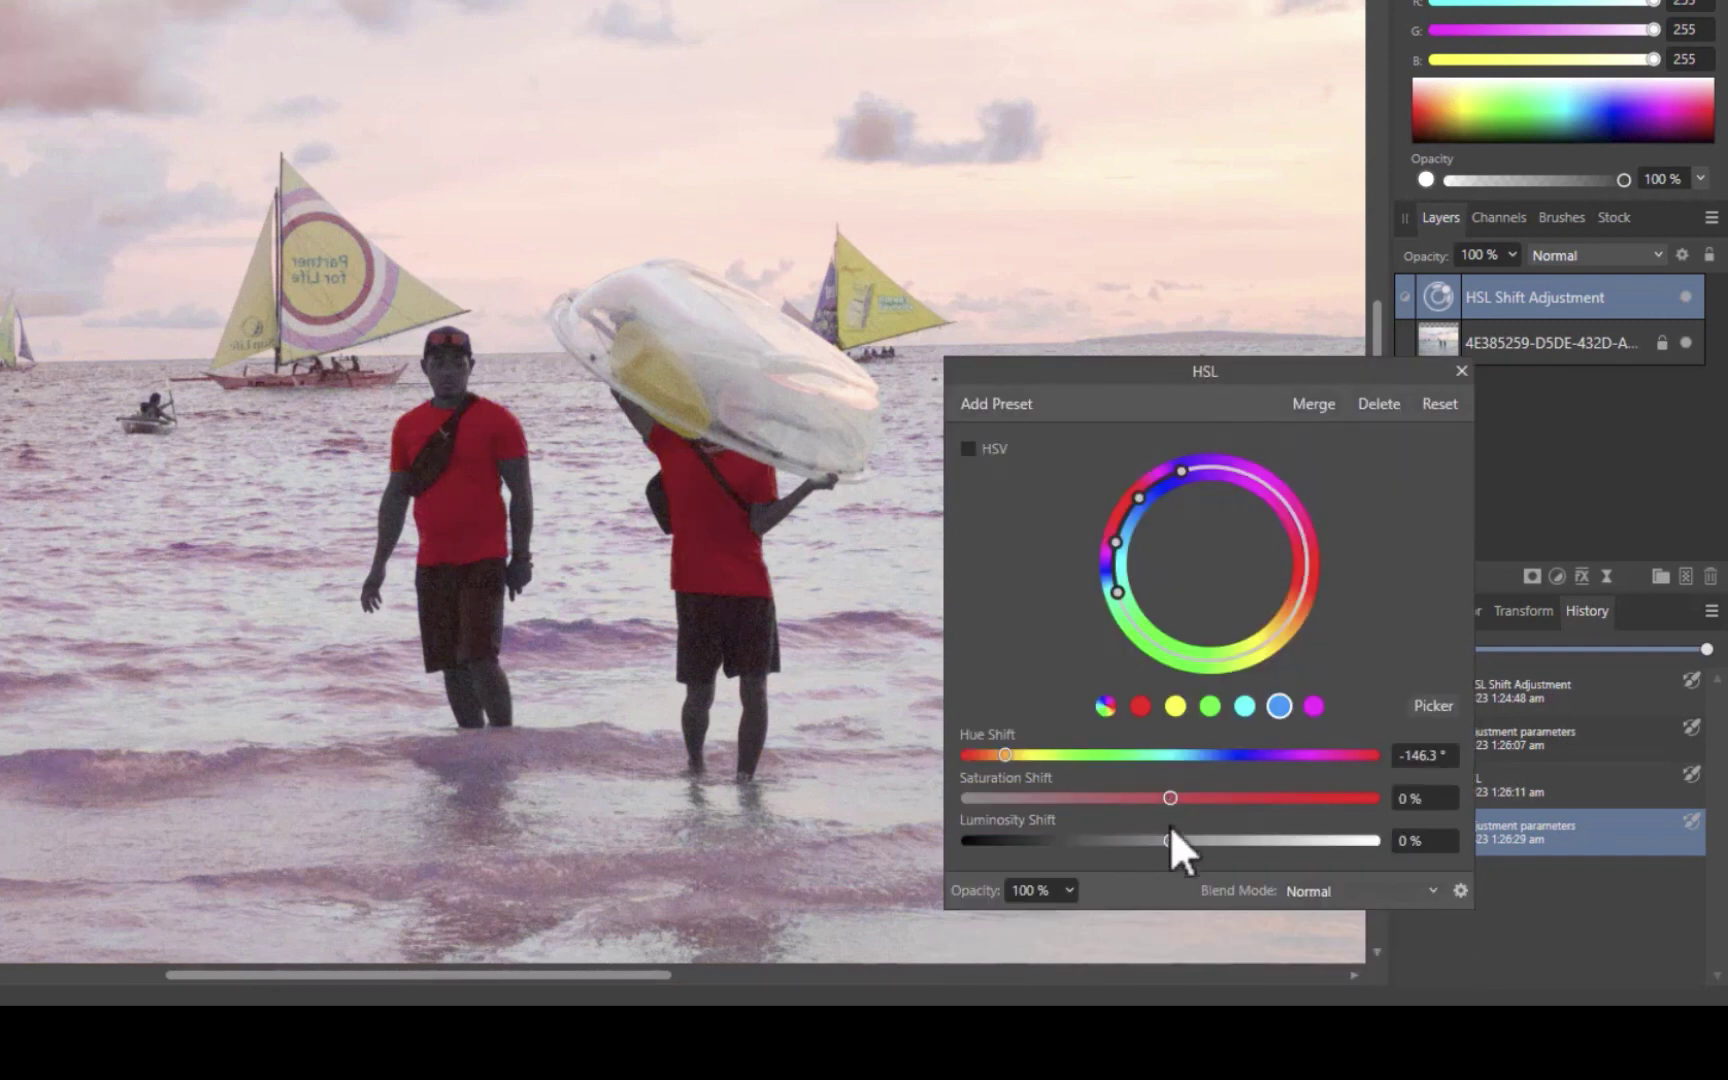
pyautogui.moveTo(1170, 800); pyautogui.dragTo(1166, 840)
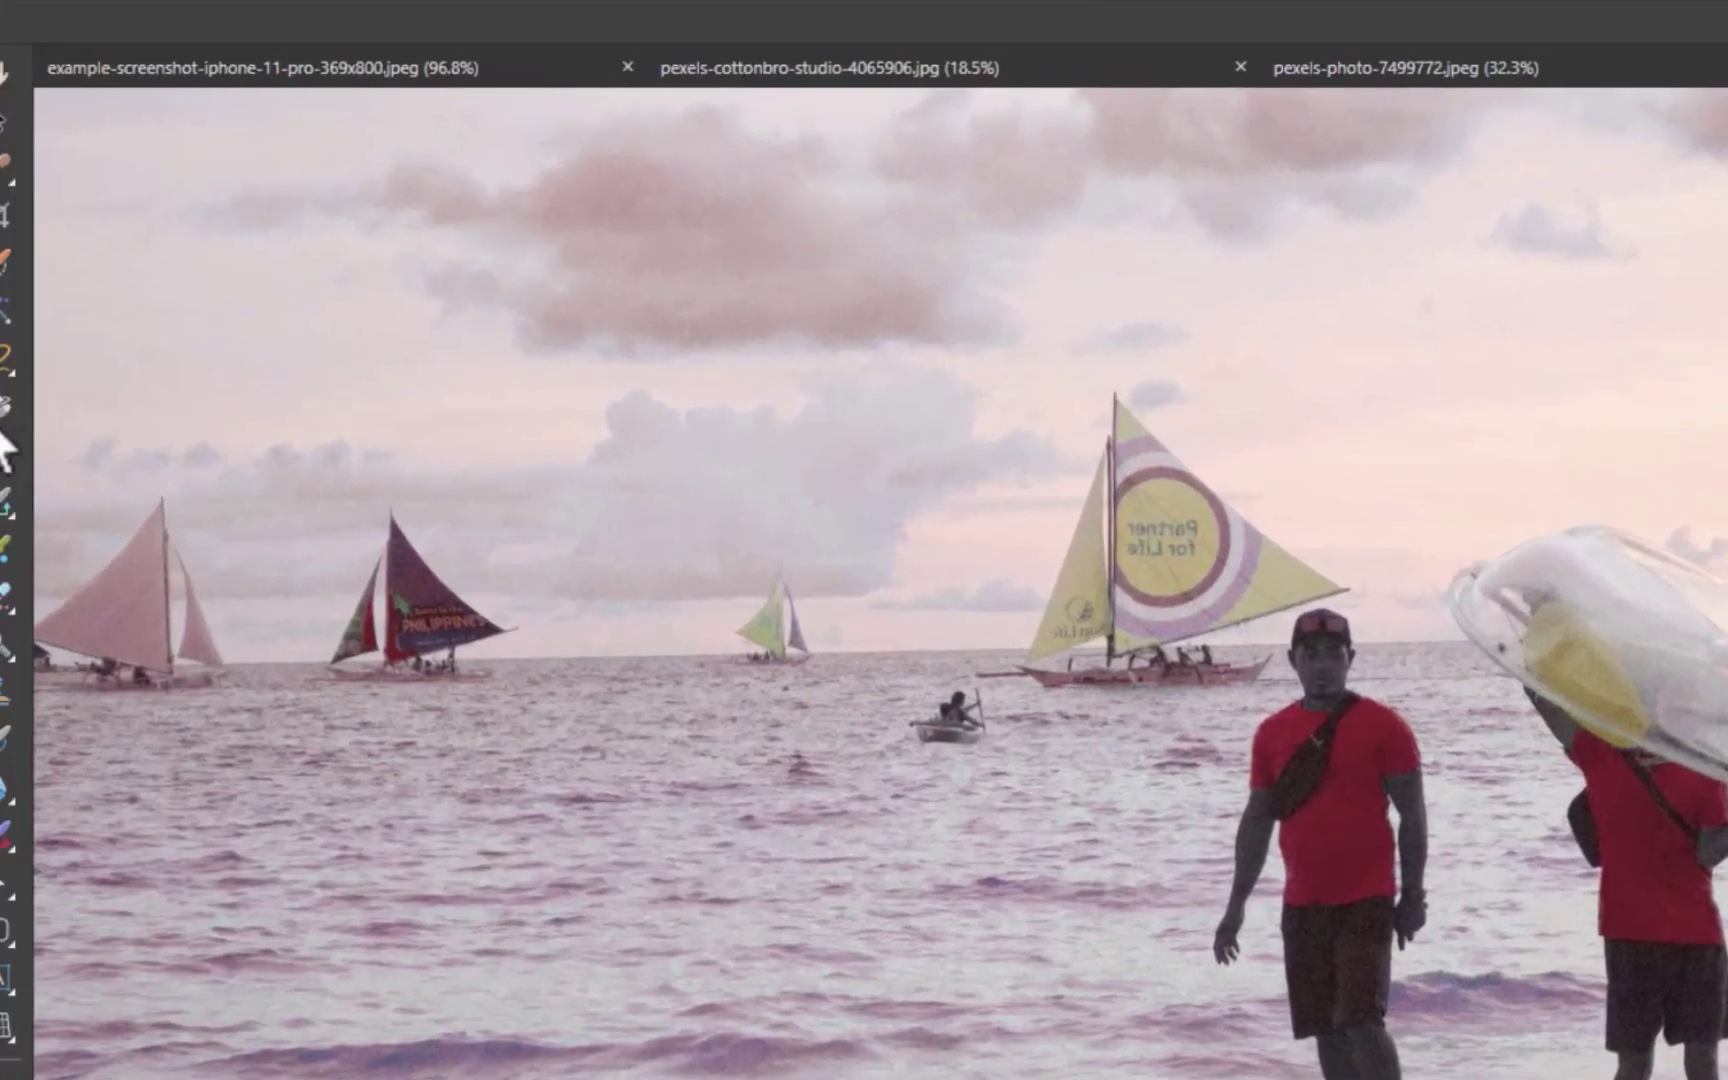
# Paint a selection over both men's shirts with the Selection Brush Tool
pyautogui.click(8, 268)
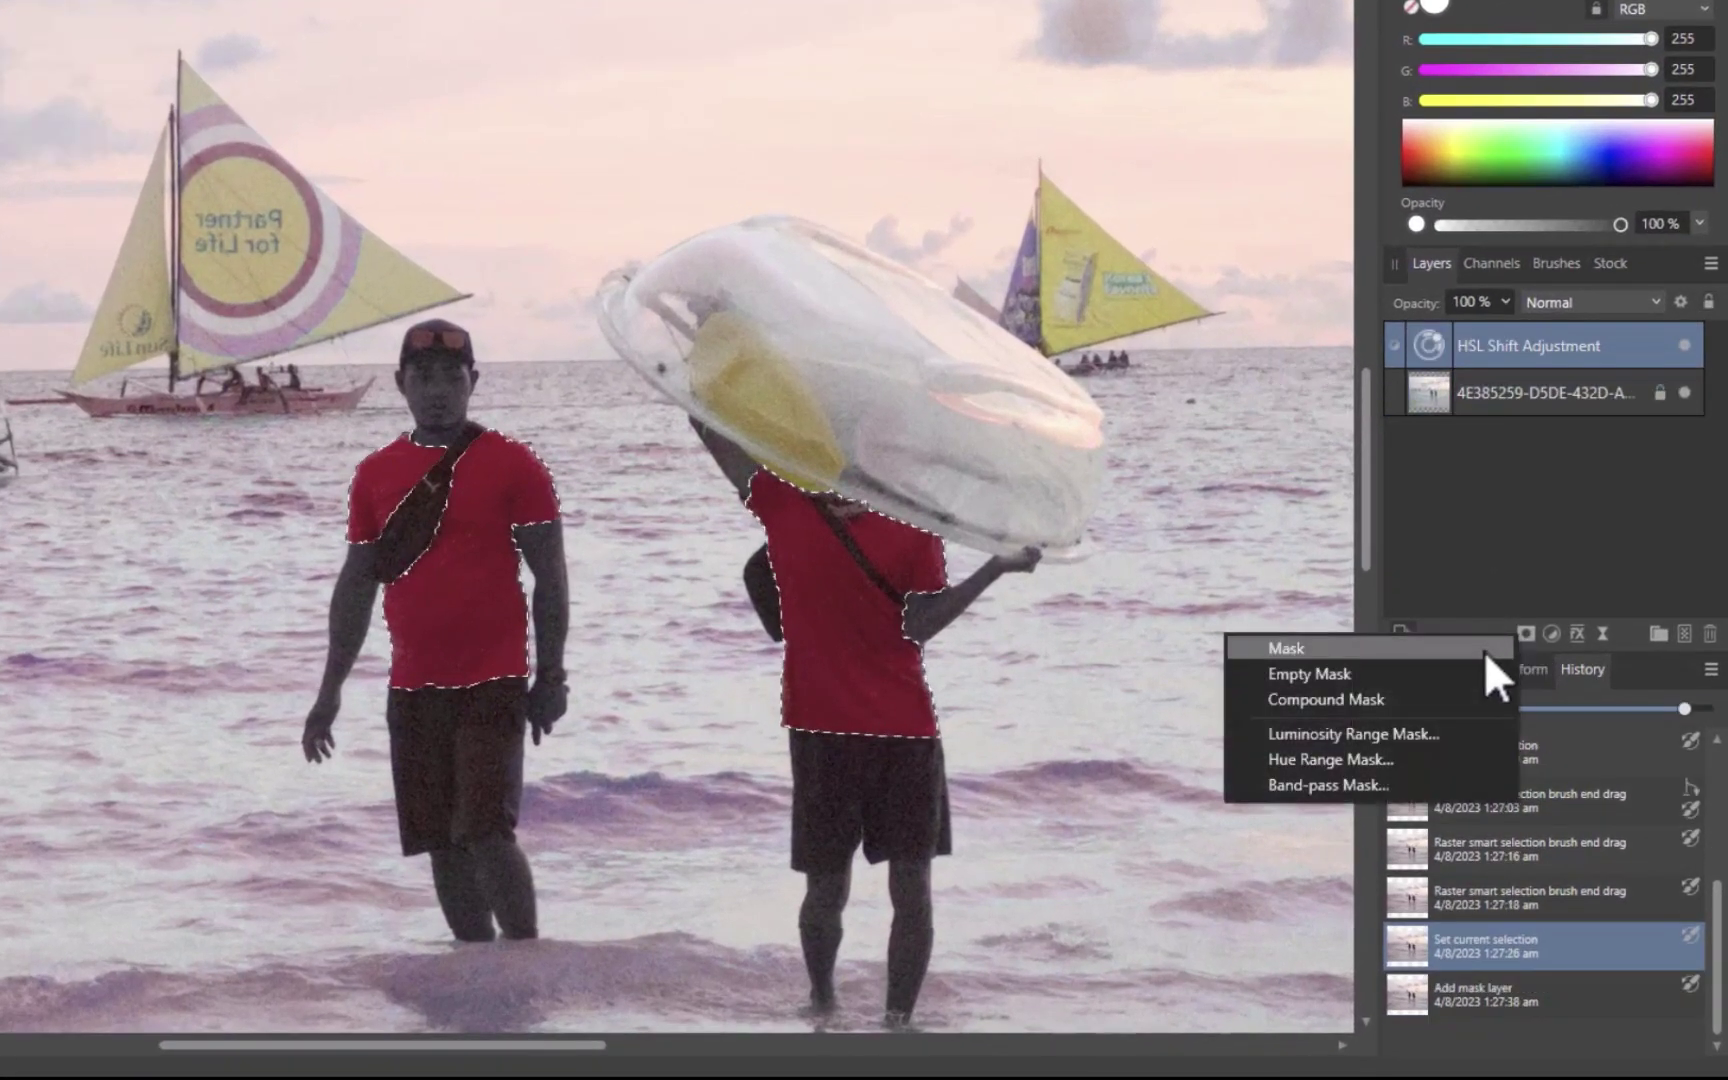
# Mask the HSL adjustment to the shirt selection, then toggle it off and on to compare
pyautogui.click(1484, 651)
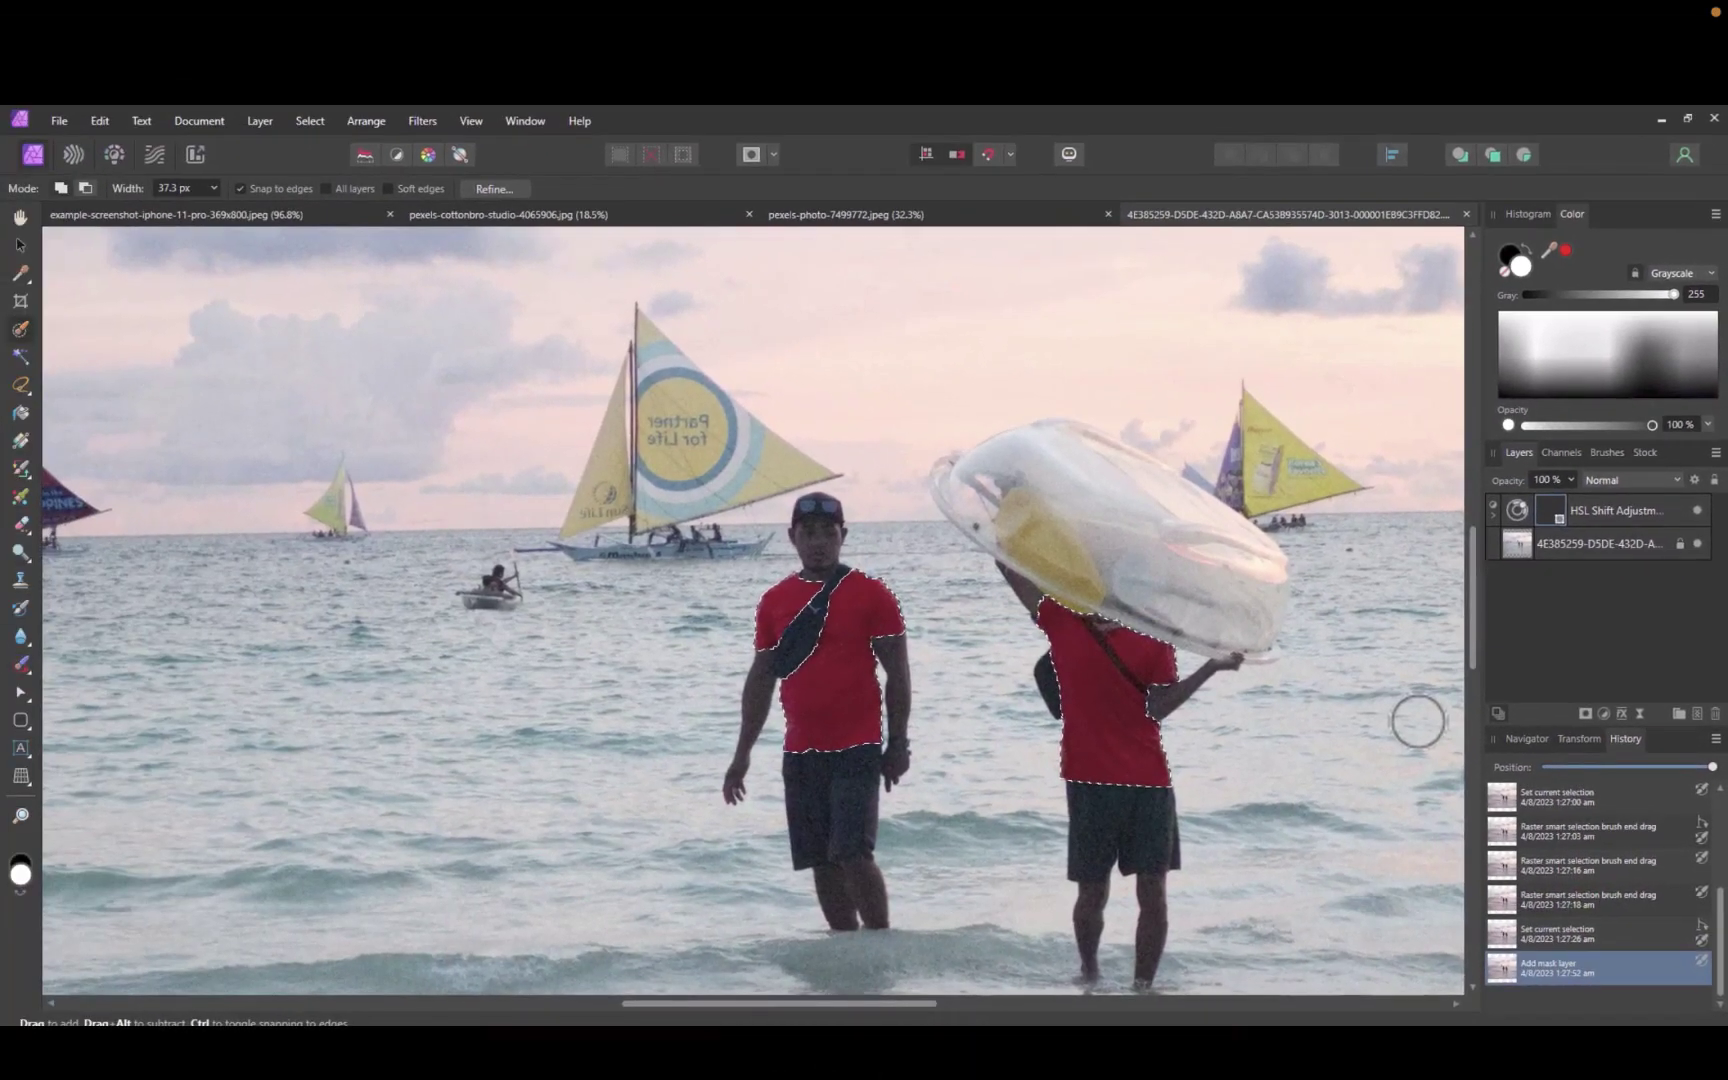
pyautogui.click(1697, 510)
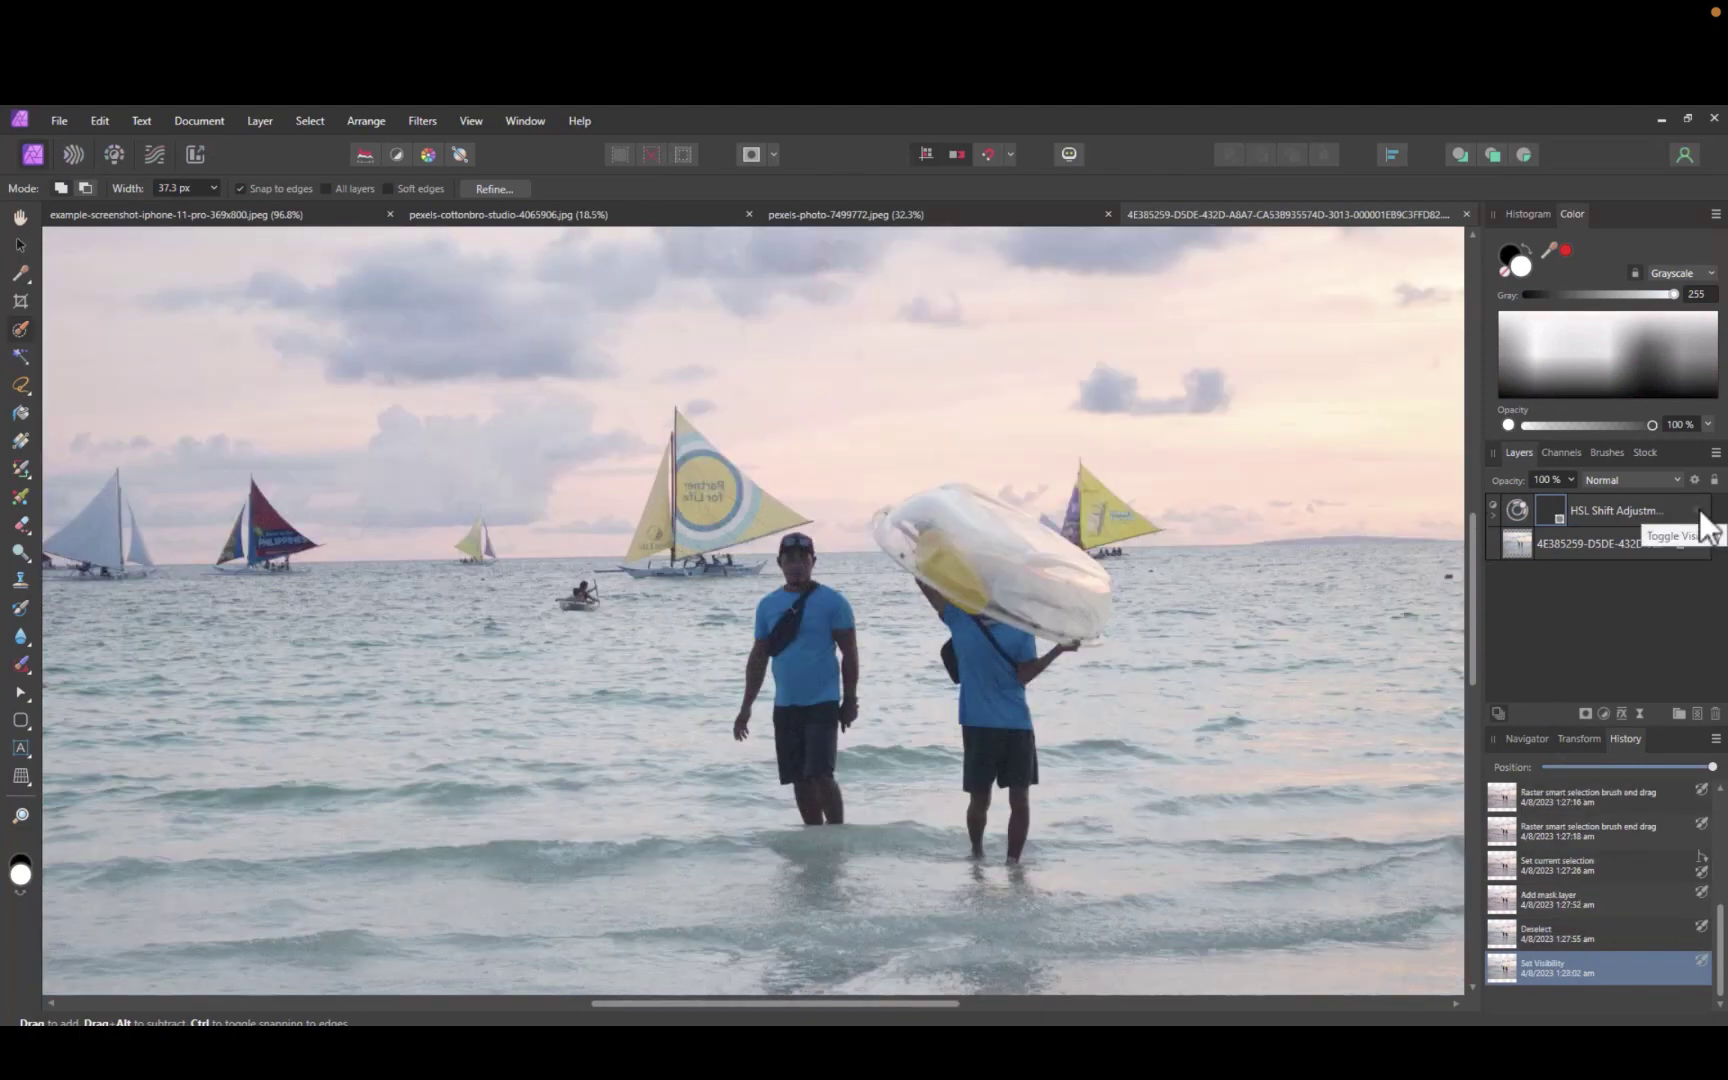
pyautogui.click(1700, 509)
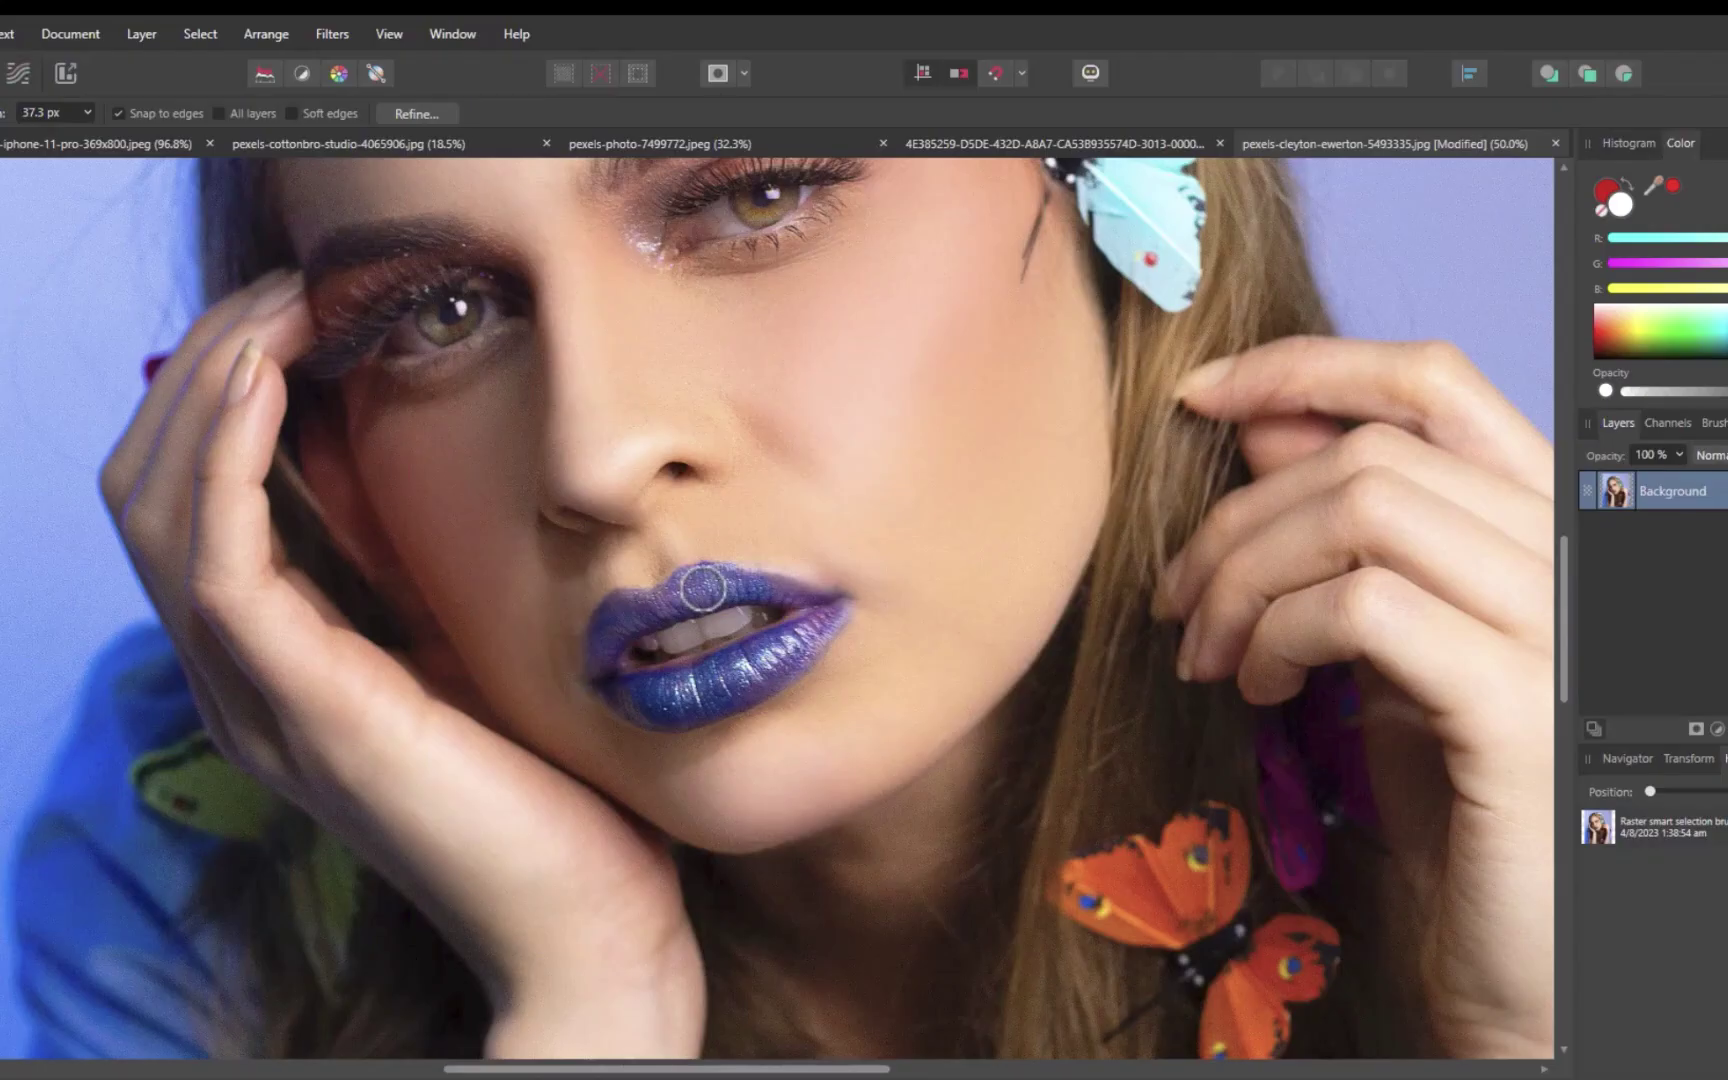
# Zoom in on the portrait and paint a selection over the model's blue lips
pyautogui.scroll(3, 700, 590)
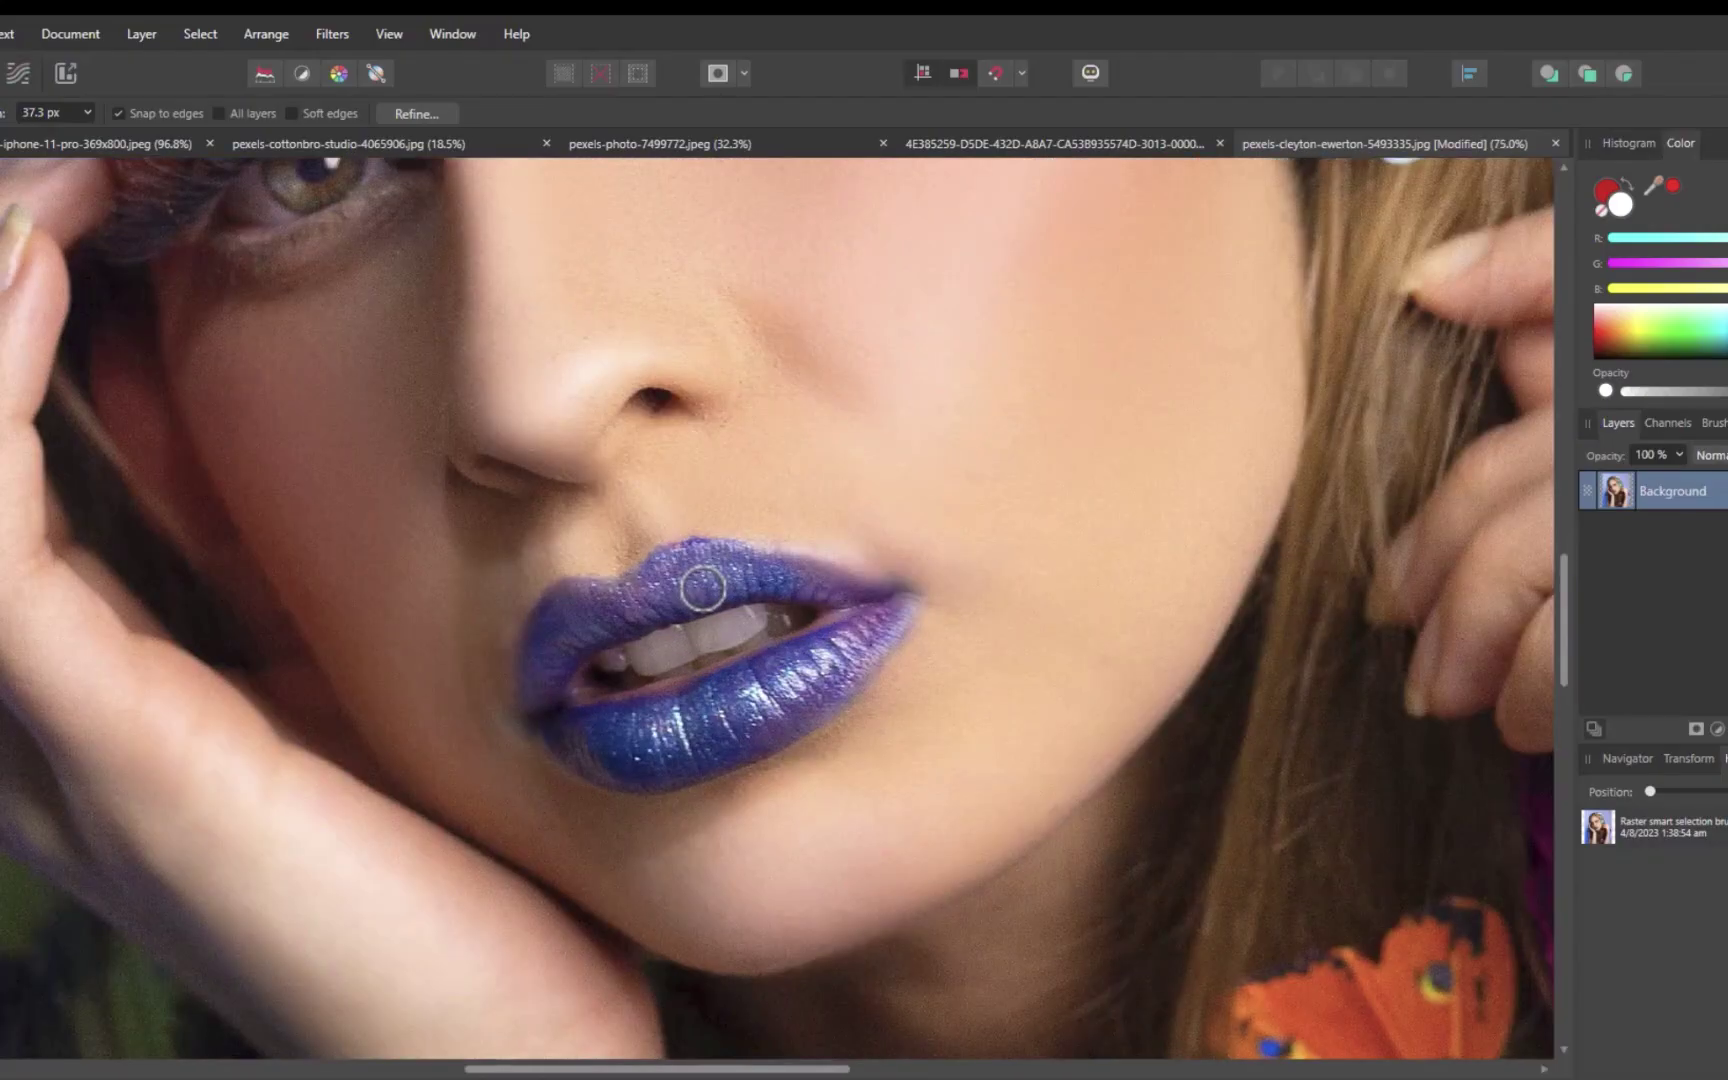
pyautogui.moveTo(703, 588)
pyautogui.mouseDown()
pyautogui.moveTo(803, 585)
pyautogui.moveTo(565, 632)
pyautogui.moveTo(561, 701)
pyautogui.moveTo(668, 739)
pyautogui.moveTo(890, 608)
pyautogui.moveTo(606, 758)
pyautogui.mouseUp()
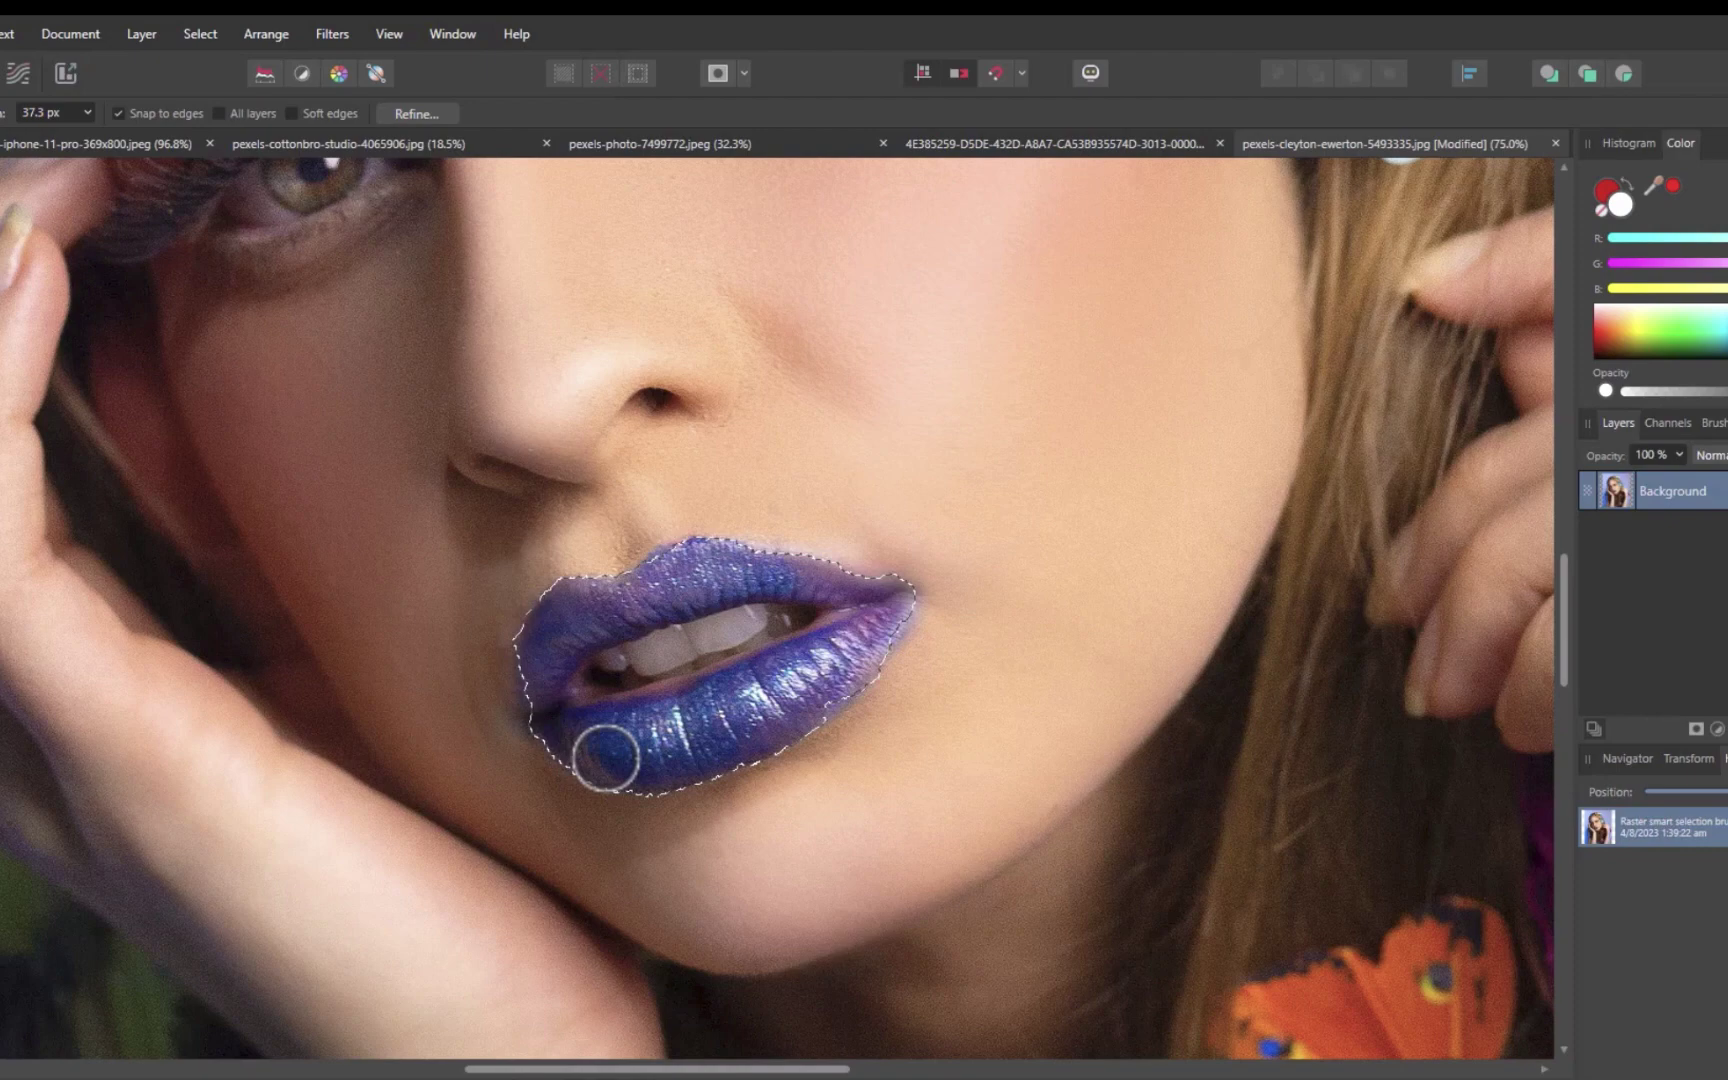
# At 100% zoom, add an HSL adjustment to the lips with a -129.9° hue shift
pyautogui.hotkey('ctrl', '1')
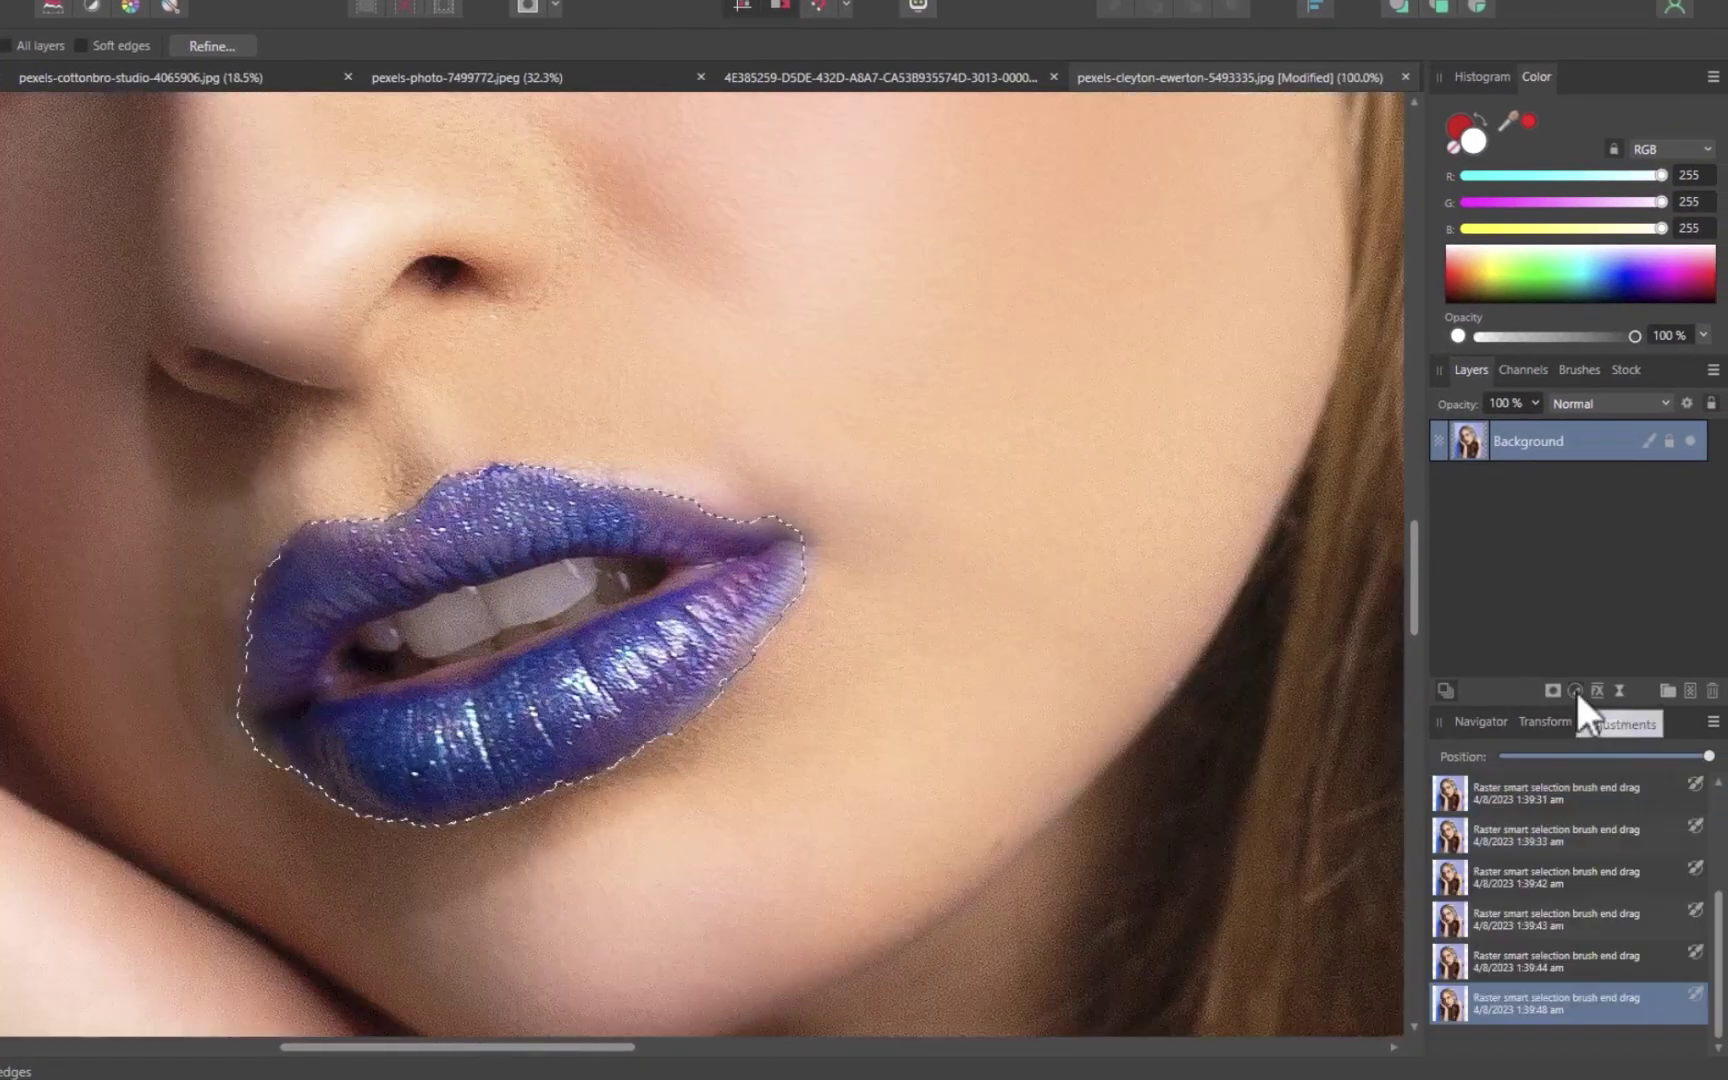
pyautogui.click(1575, 690)
pyautogui.click(1526, 225)
pyautogui.moveTo(1409, 788); pyautogui.dragTo(1281, 805)
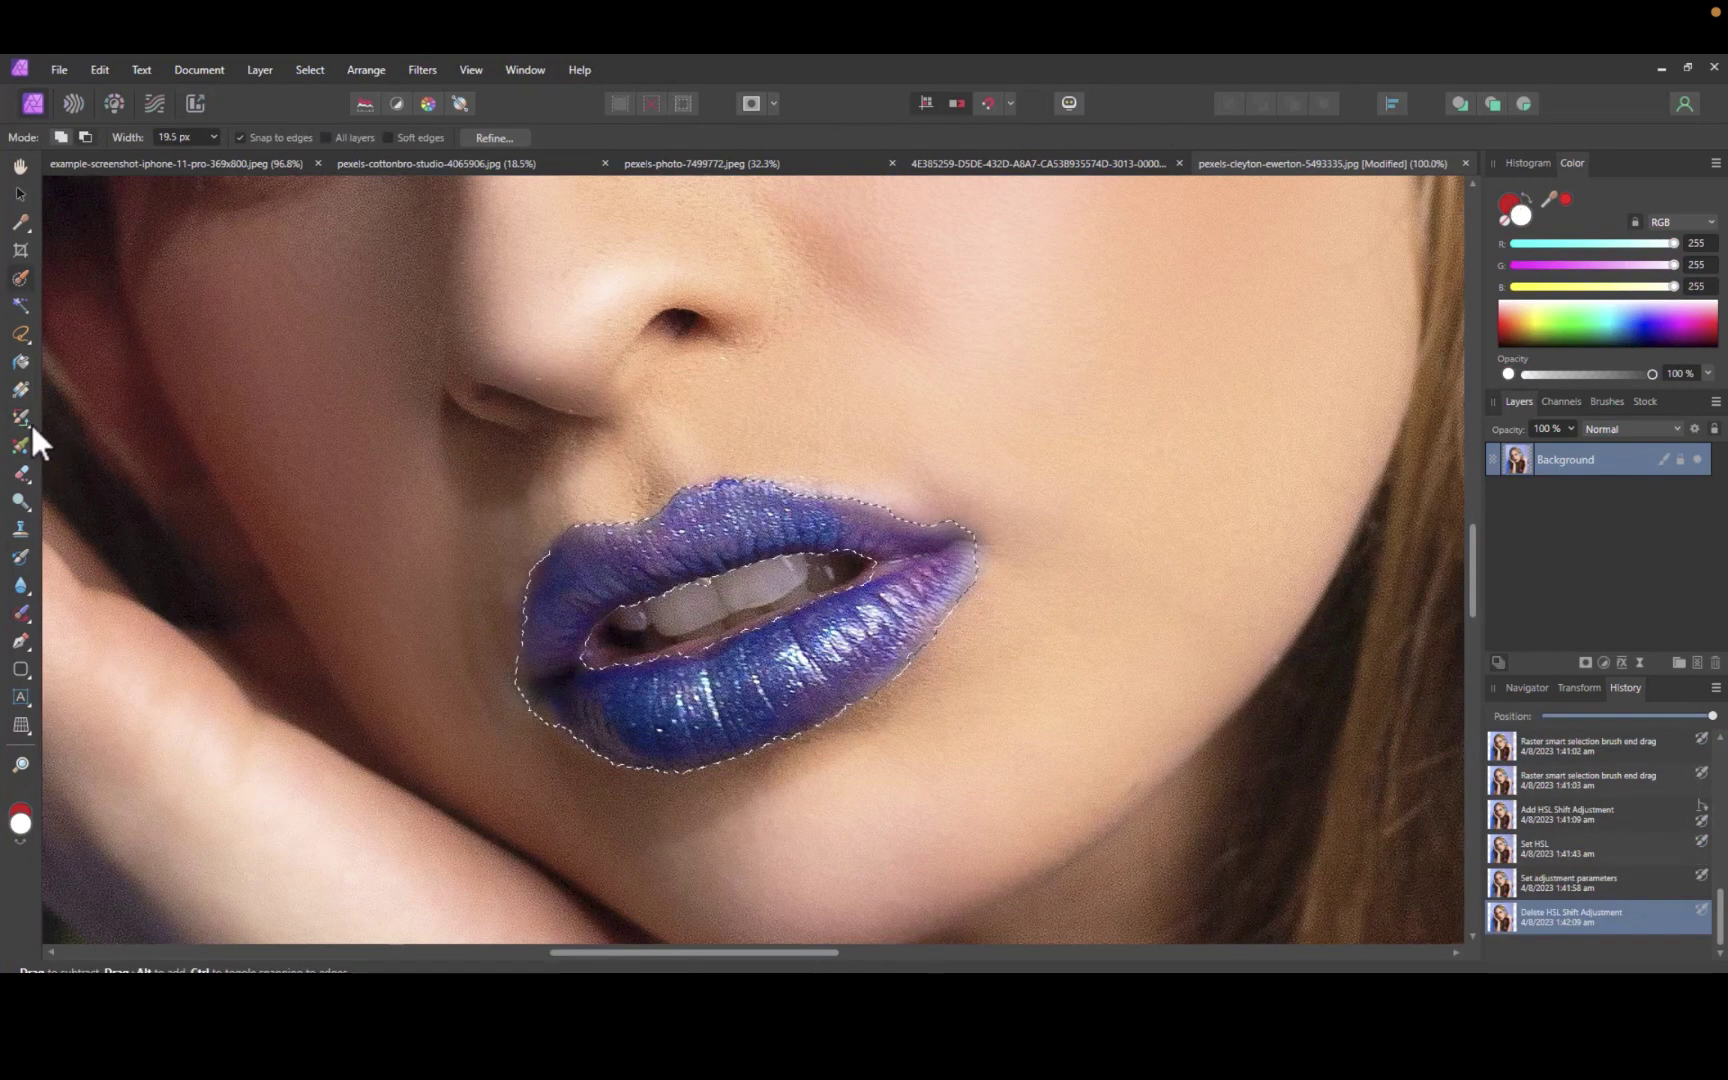
# Switch to the Color Replacement Brush, pick a deeper red, and try it on the upper lip at 87.7 px
pyautogui.click(28, 420)
pyautogui.click(73, 443)
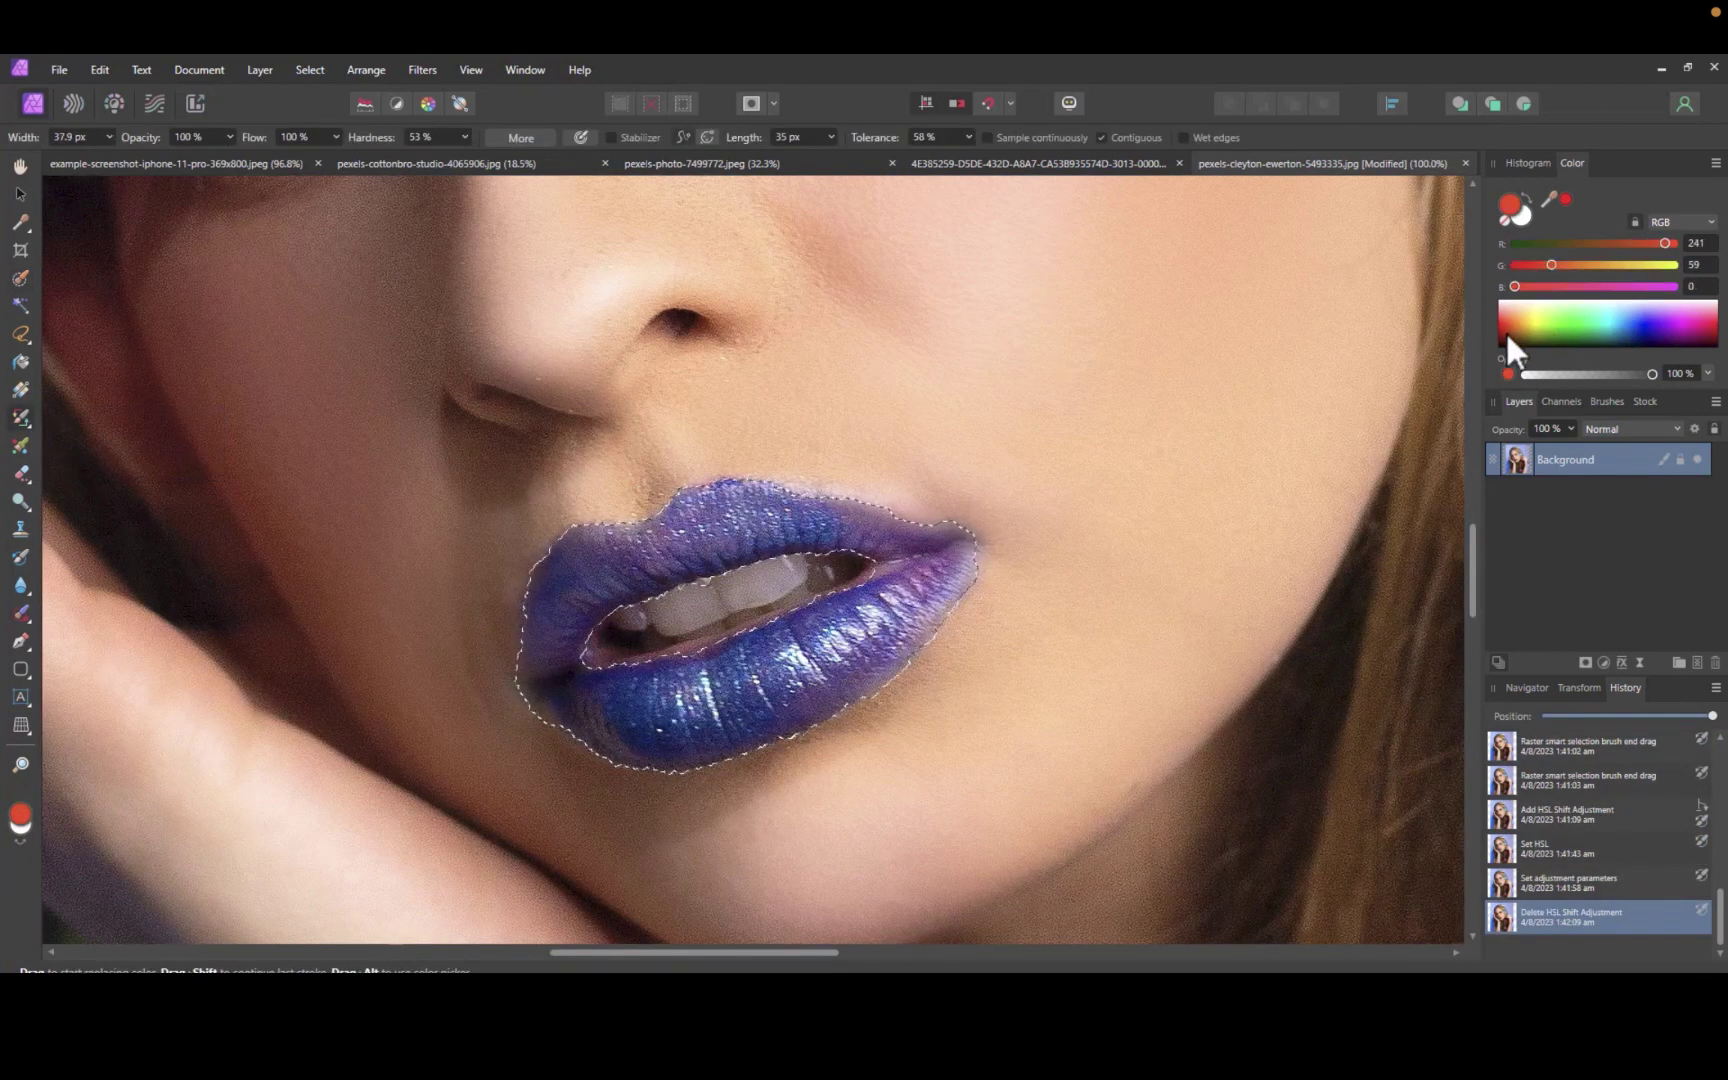
pyautogui.moveTo(1507, 340); pyautogui.dragTo(1511, 329)
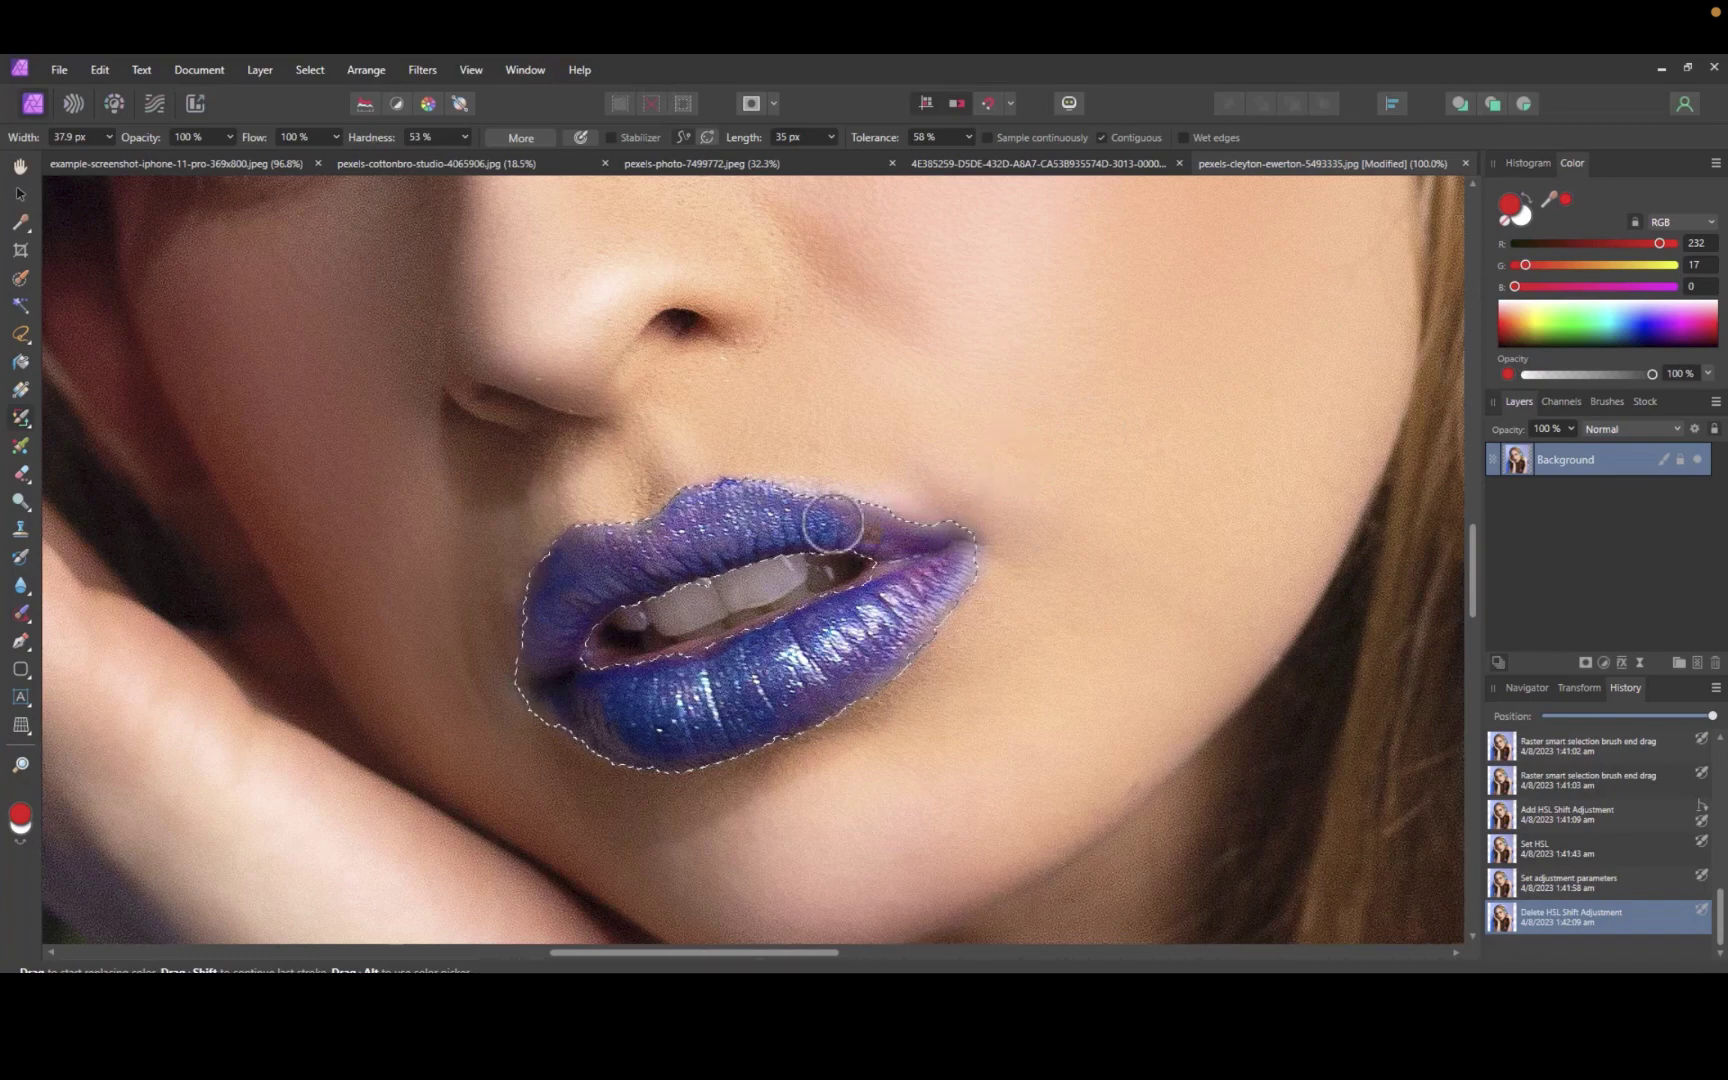
pyautogui.click(793, 527)
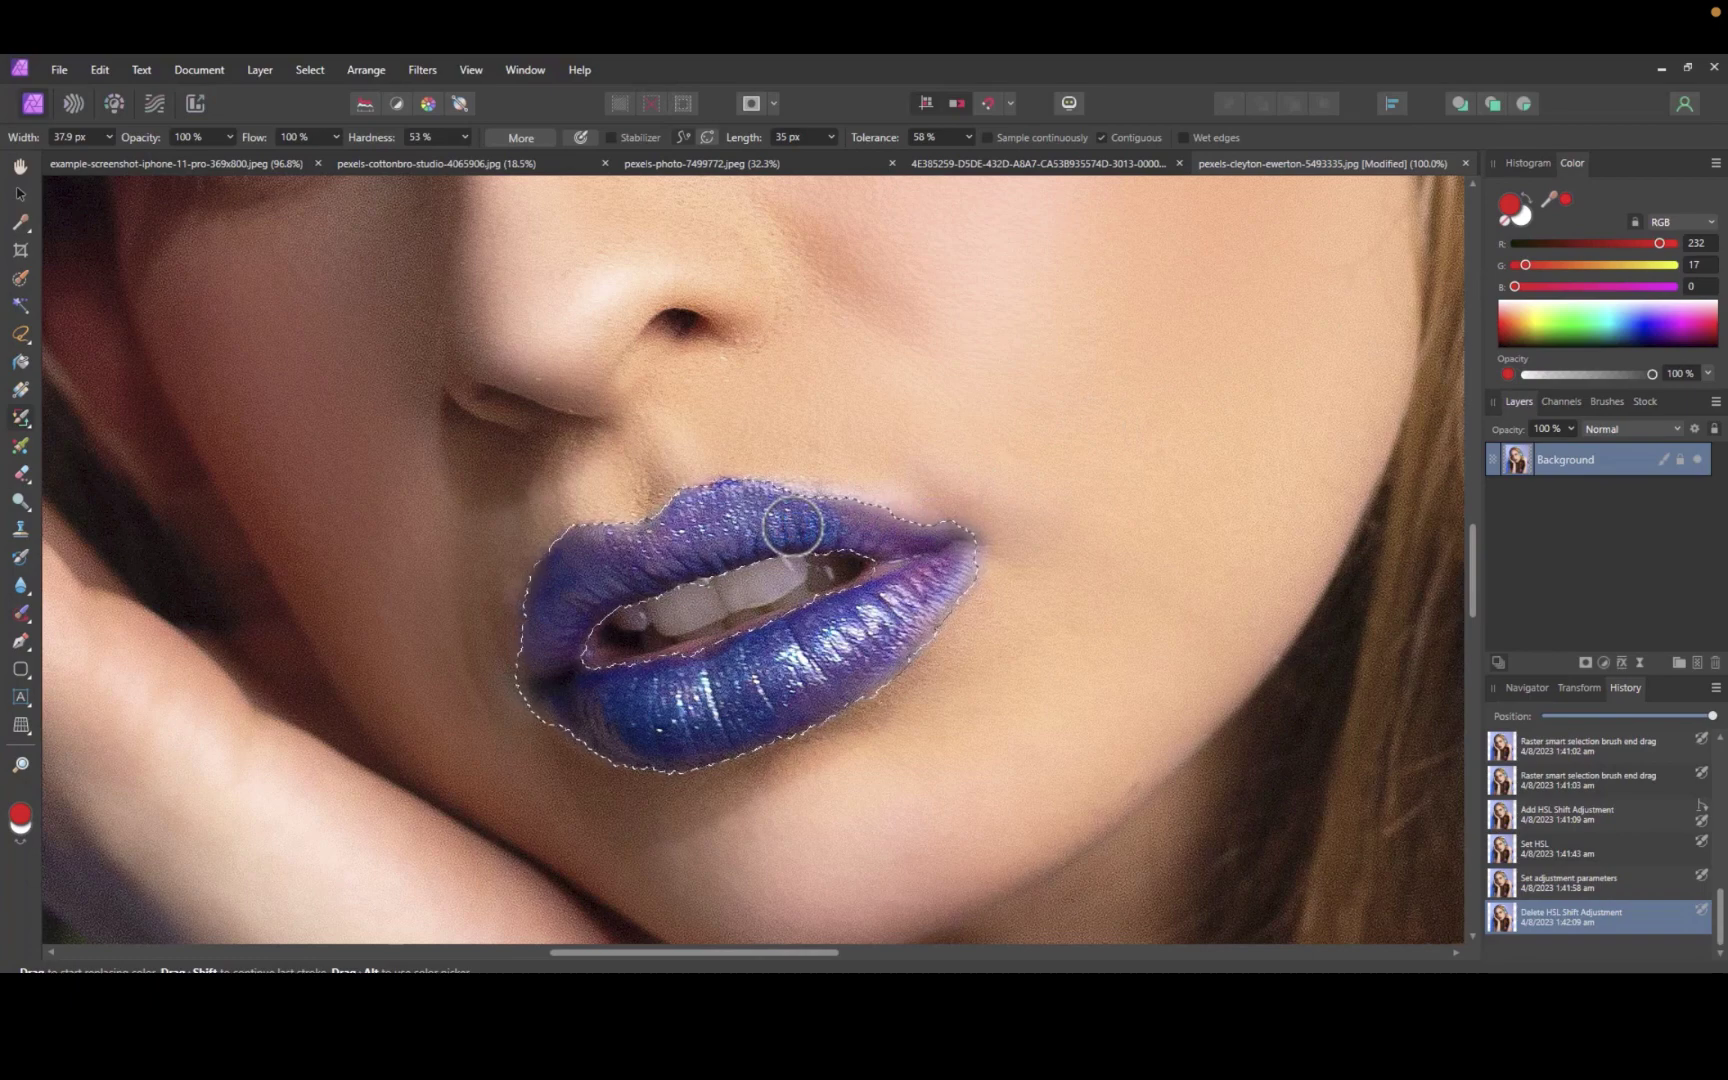
pyautogui.click(790, 522)
pyautogui.press(']')
pyautogui.press(']')
pyautogui.press(']')
pyautogui.press(']')
pyautogui.press(']')
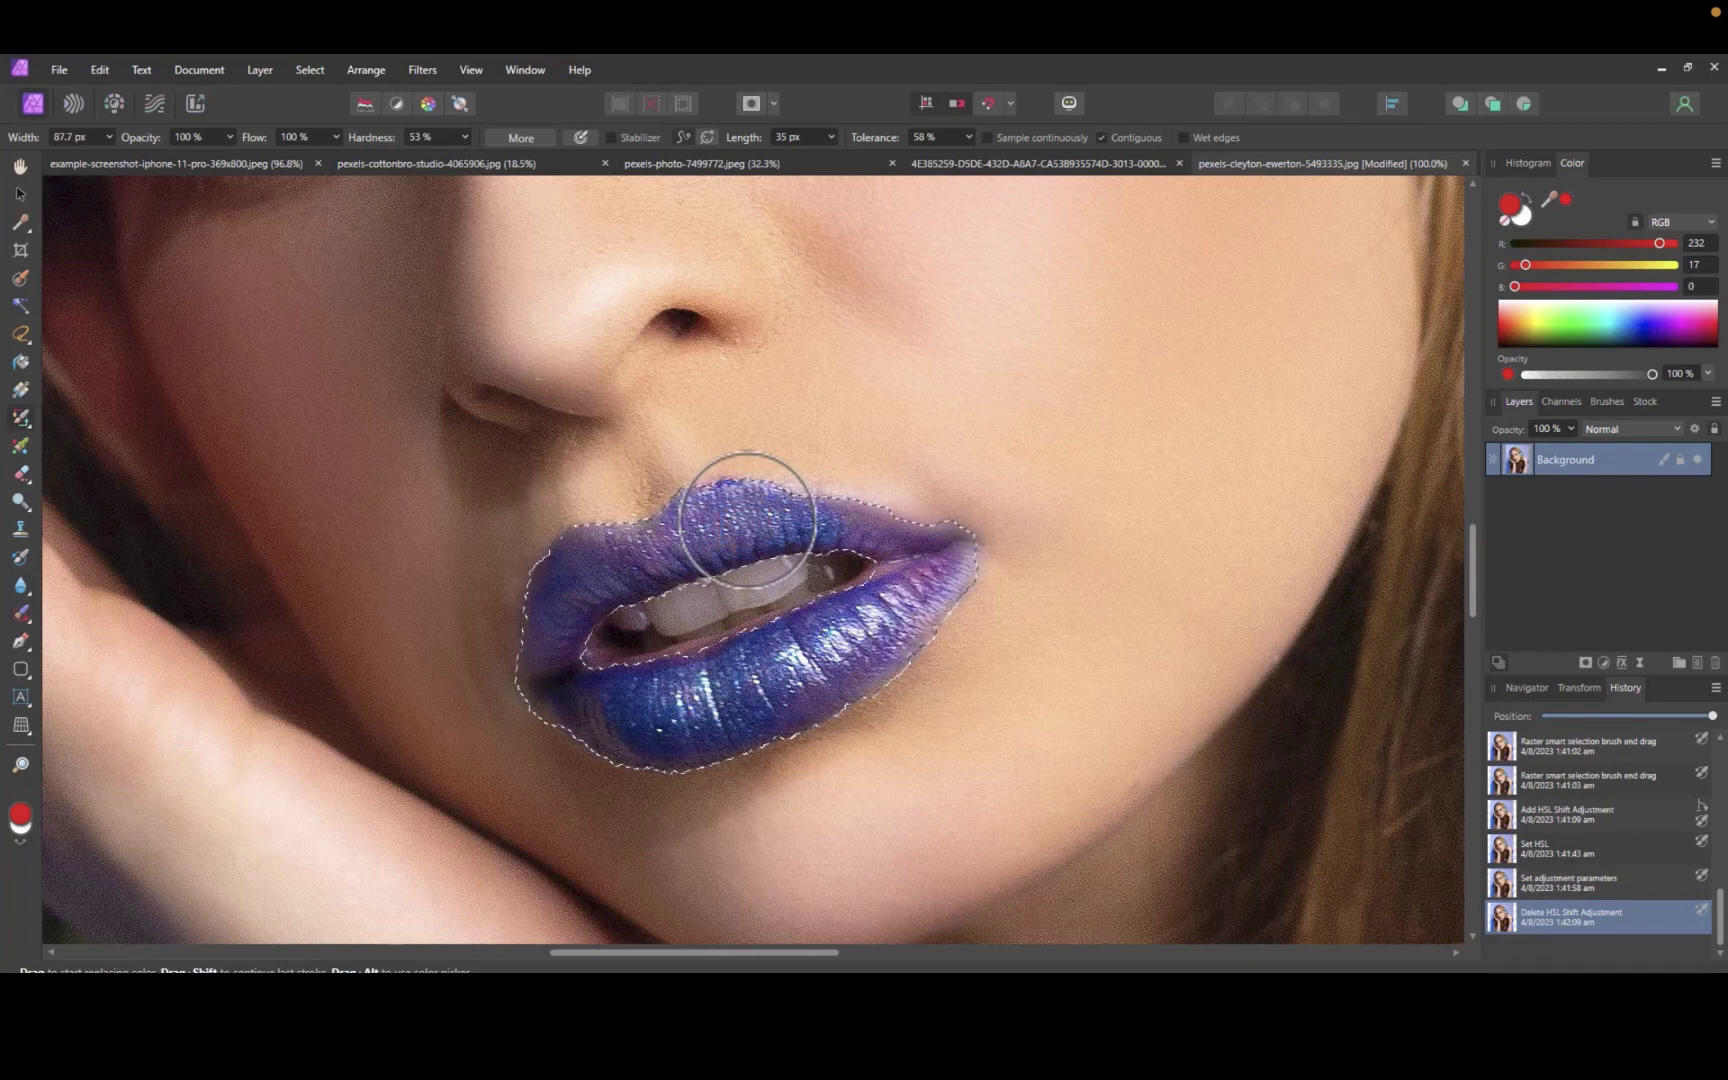
# Lower the brush Tolerance to 5% and brush over the upper lip
pyautogui.click(968, 137)
pyautogui.moveTo(976, 158); pyautogui.dragTo(907, 170)
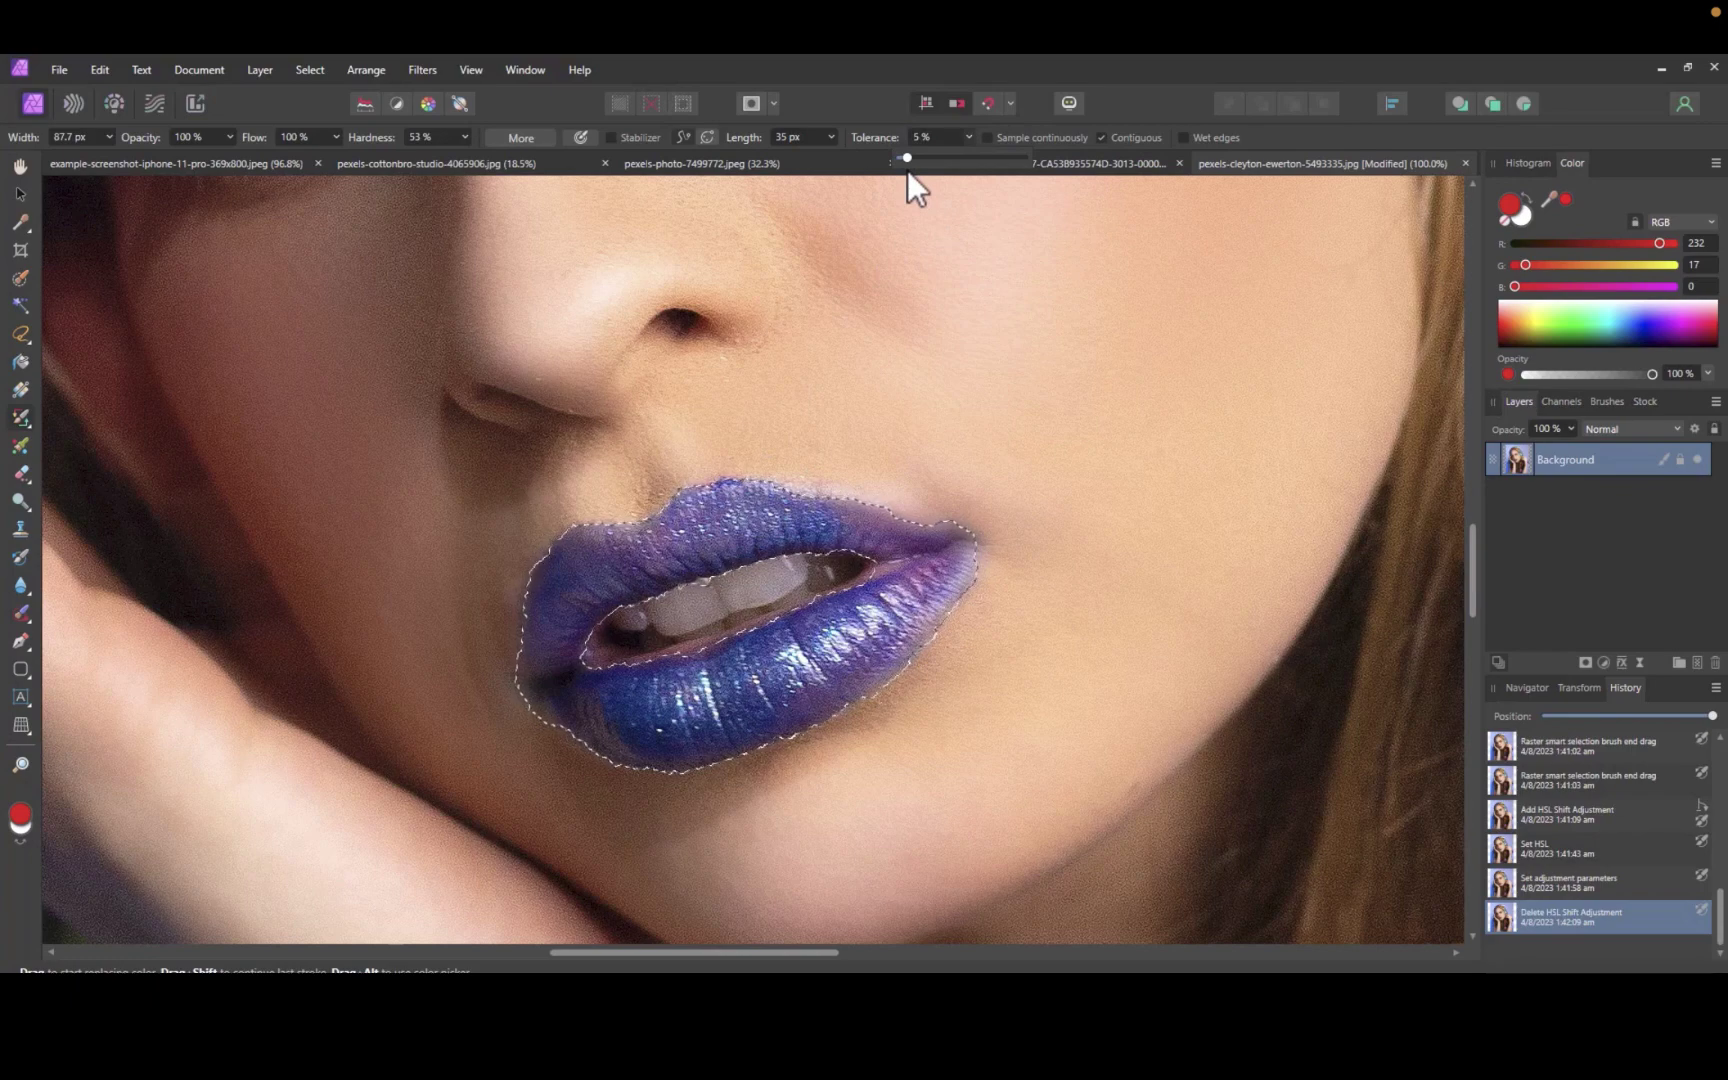
pyautogui.click(732, 522)
pyautogui.moveTo(732, 522); pyautogui.dragTo(694, 520)
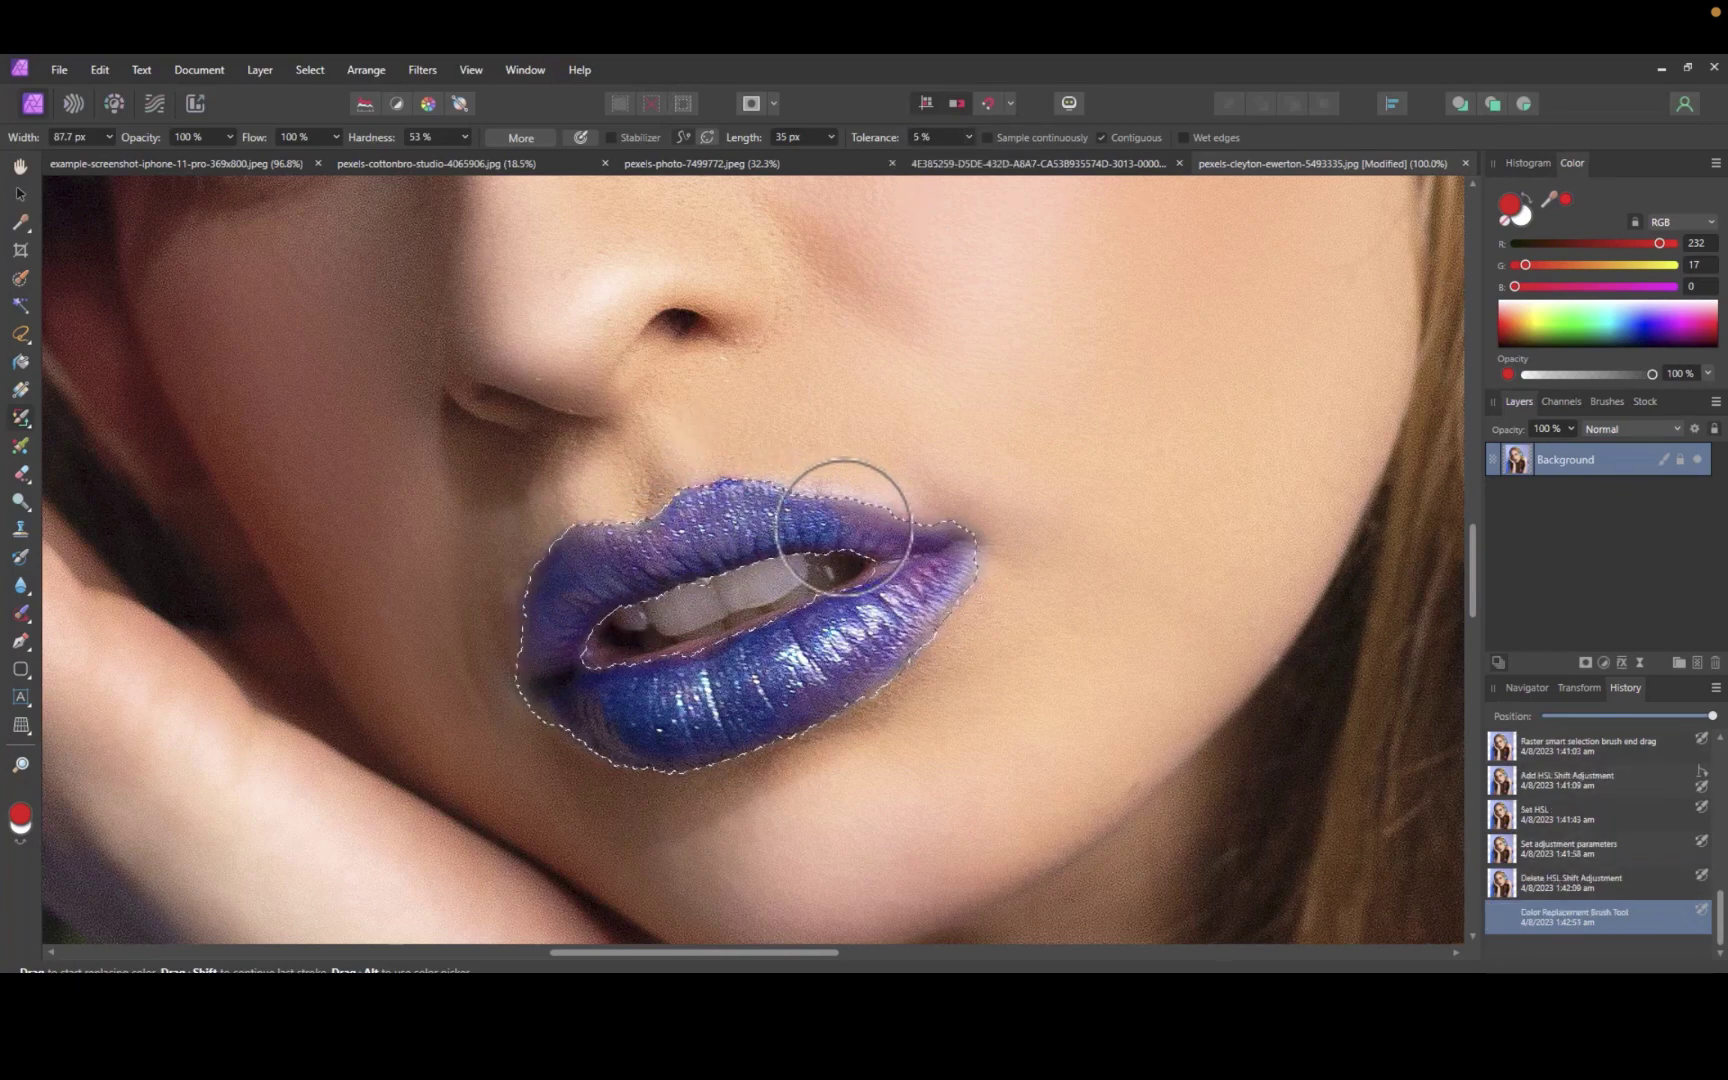
pyautogui.moveTo(717, 535); pyautogui.dragTo(740, 513)
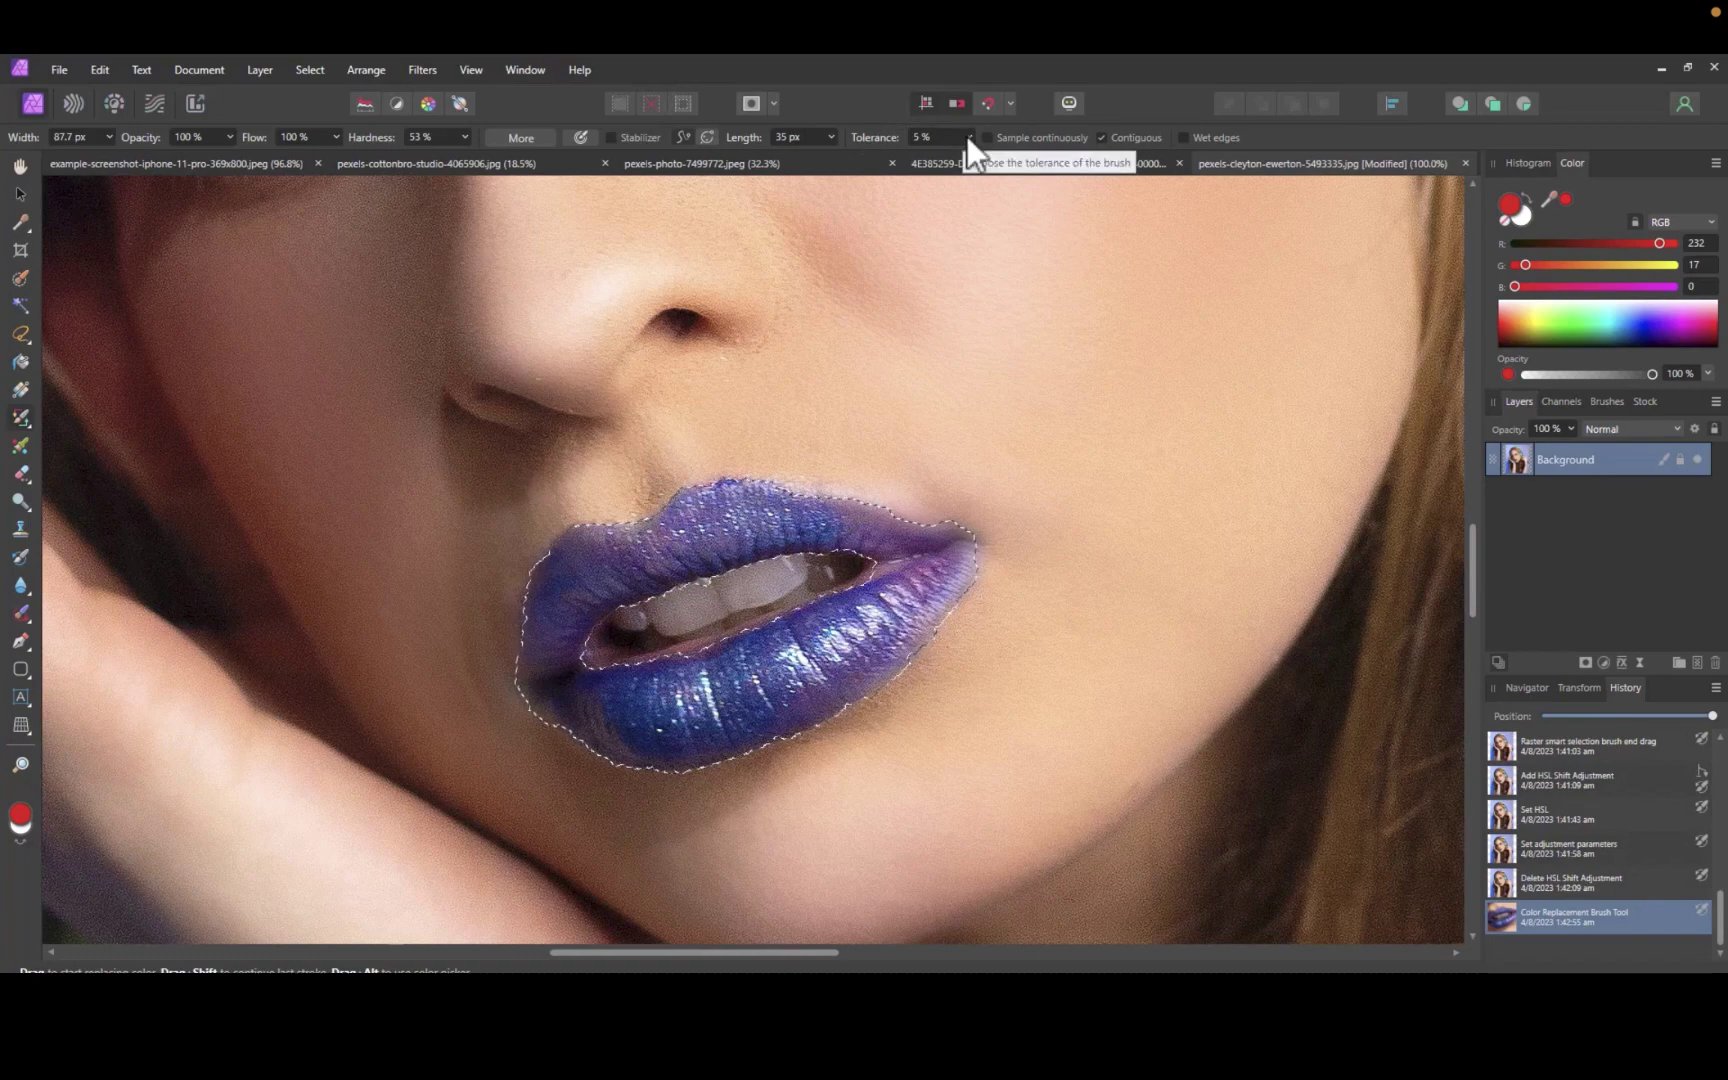
# Raise Tolerance to 50% and paint the upper lip and left part of the lower lip red
pyautogui.click(968, 137)
pyautogui.moveTo(971, 159); pyautogui.dragTo(1029, 176)
pyautogui.moveTo(748, 512)
pyautogui.mouseDown()
pyautogui.moveTo(723, 556)
pyautogui.moveTo(698, 502)
pyautogui.moveTo(579, 563)
pyautogui.moveTo(541, 620)
pyautogui.moveTo(688, 550)
pyautogui.mouseUp()
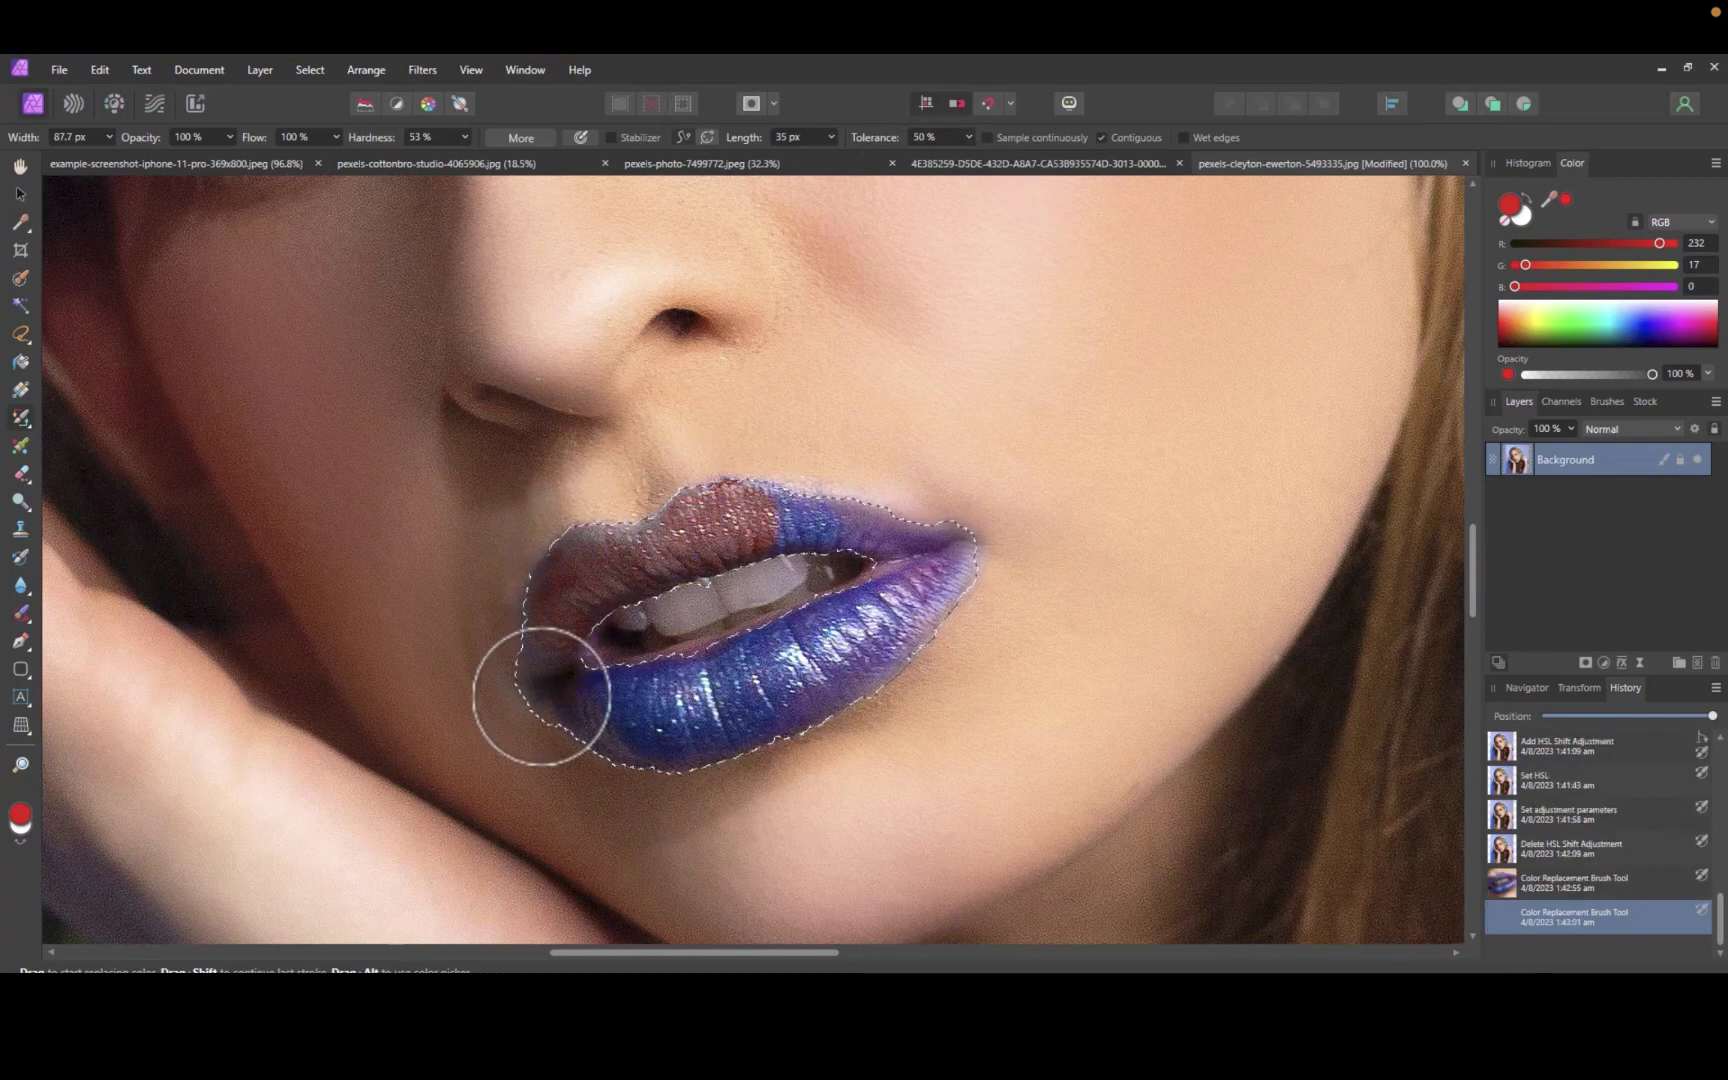
pyautogui.moveTo(544, 667)
pyautogui.mouseDown()
pyautogui.moveTo(658, 716)
pyautogui.moveTo(690, 759)
pyautogui.moveTo(583, 734)
pyautogui.moveTo(531, 660)
pyautogui.moveTo(556, 703)
pyautogui.moveTo(795, 656)
pyautogui.moveTo(710, 701)
pyautogui.moveTo(833, 712)
pyautogui.moveTo(920, 635)
pyautogui.moveTo(930, 572)
pyautogui.moveTo(795, 510)
pyautogui.moveTo(759, 543)
pyautogui.moveTo(858, 590)
pyautogui.moveTo(721, 646)
pyautogui.moveTo(812, 649)
pyautogui.moveTo(892, 593)
pyautogui.moveTo(803, 513)
pyautogui.moveTo(938, 545)
pyautogui.moveTo(787, 669)
pyautogui.moveTo(670, 702)
pyautogui.mouseUp()
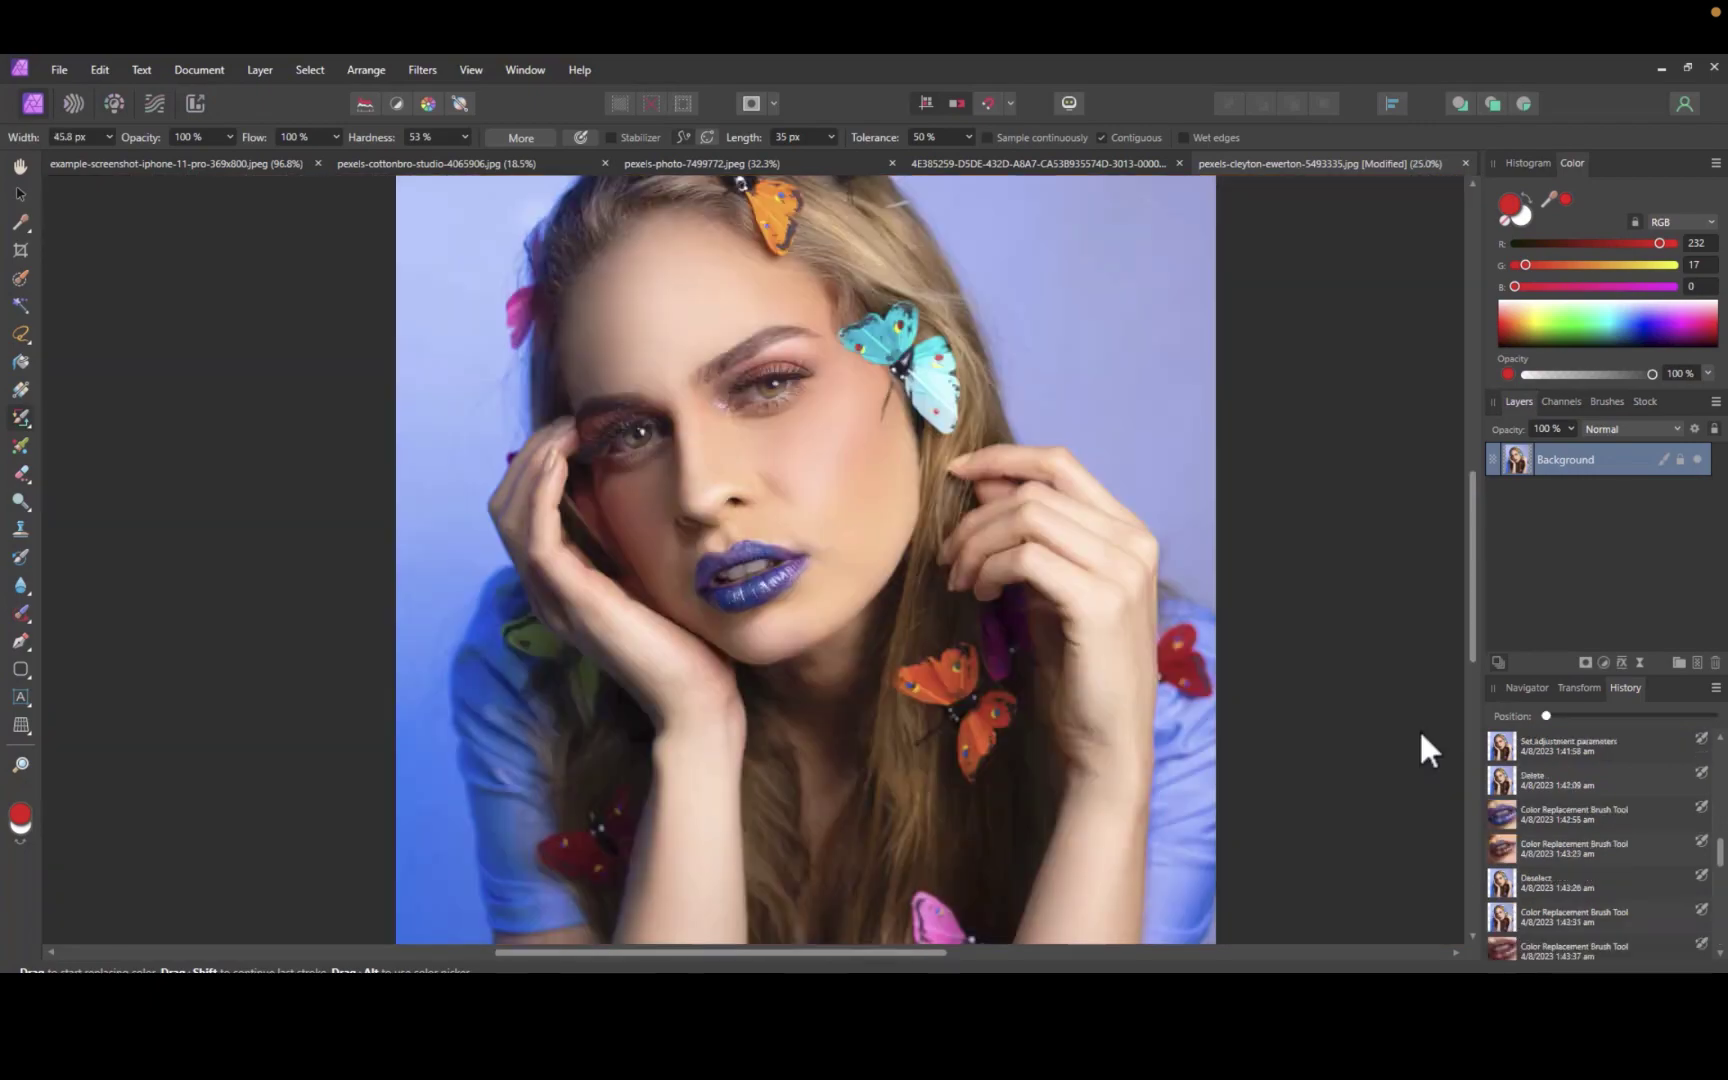
# Scrub the History slider back through the lip-editing steps
pyautogui.moveTo(1546, 716); pyautogui.dragTo(1671, 716)
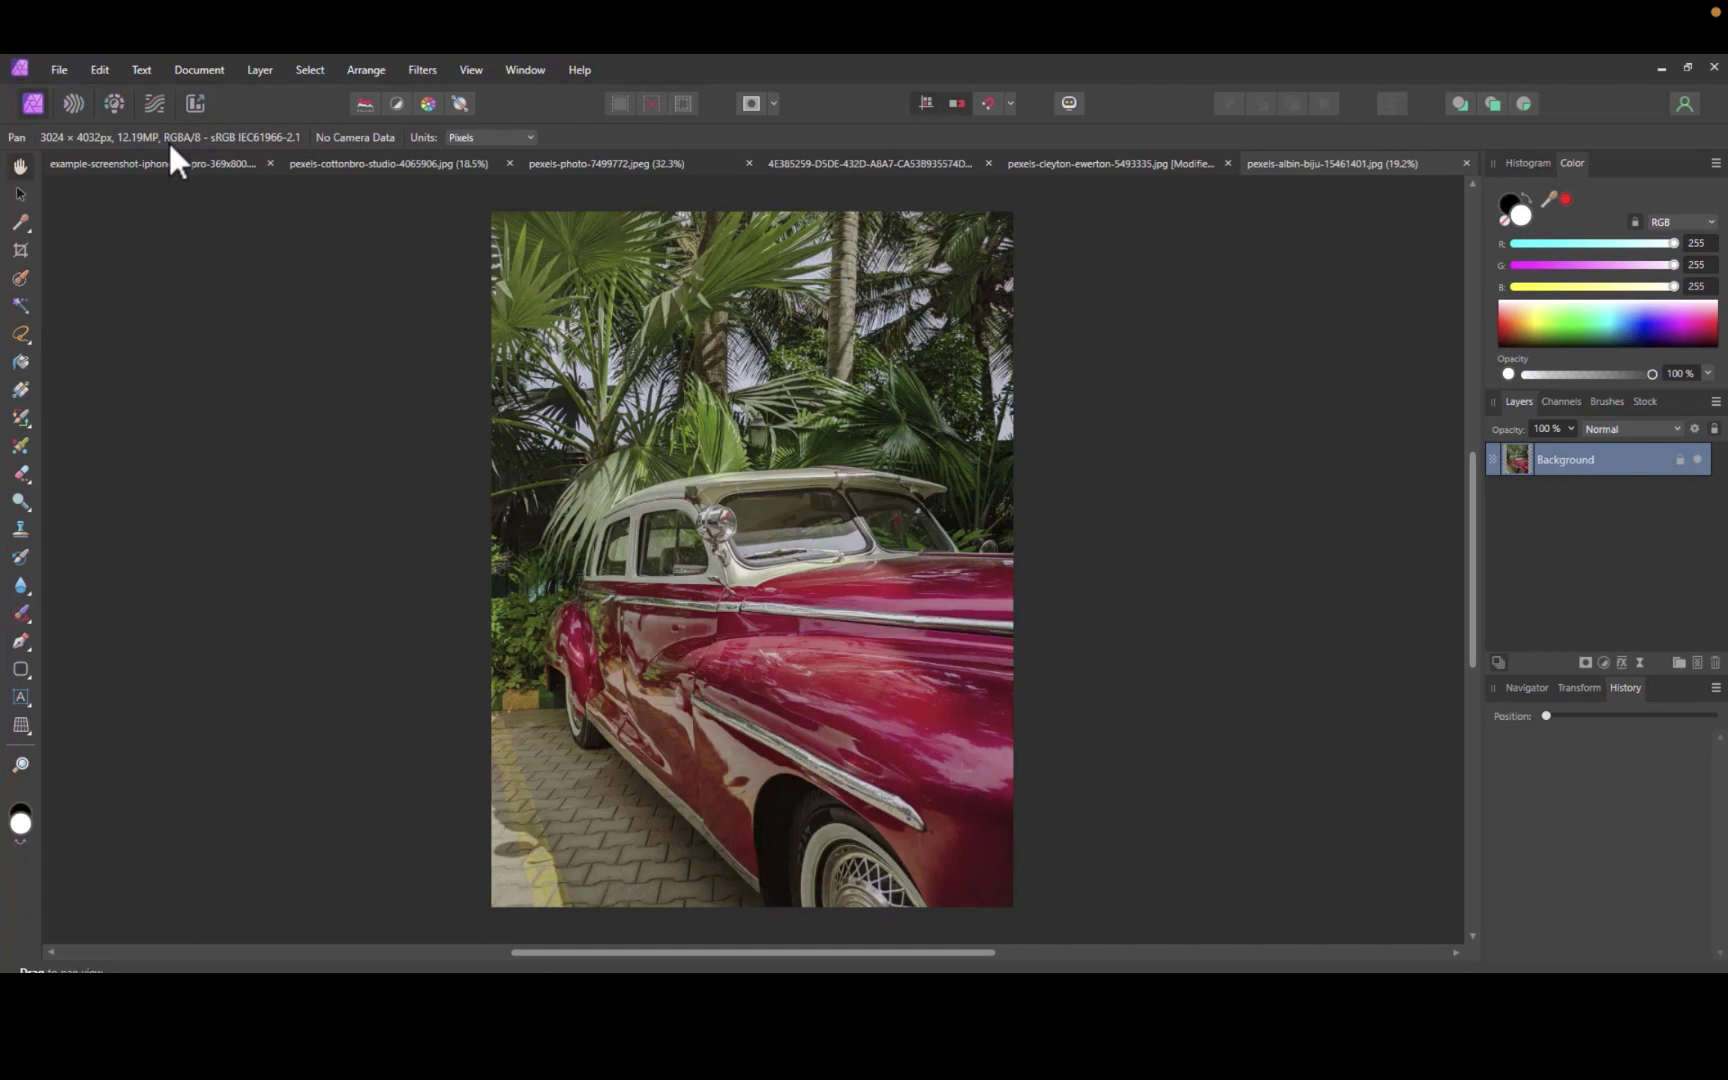
pyautogui.click(1603, 662)
pyautogui.click(1604, 282)
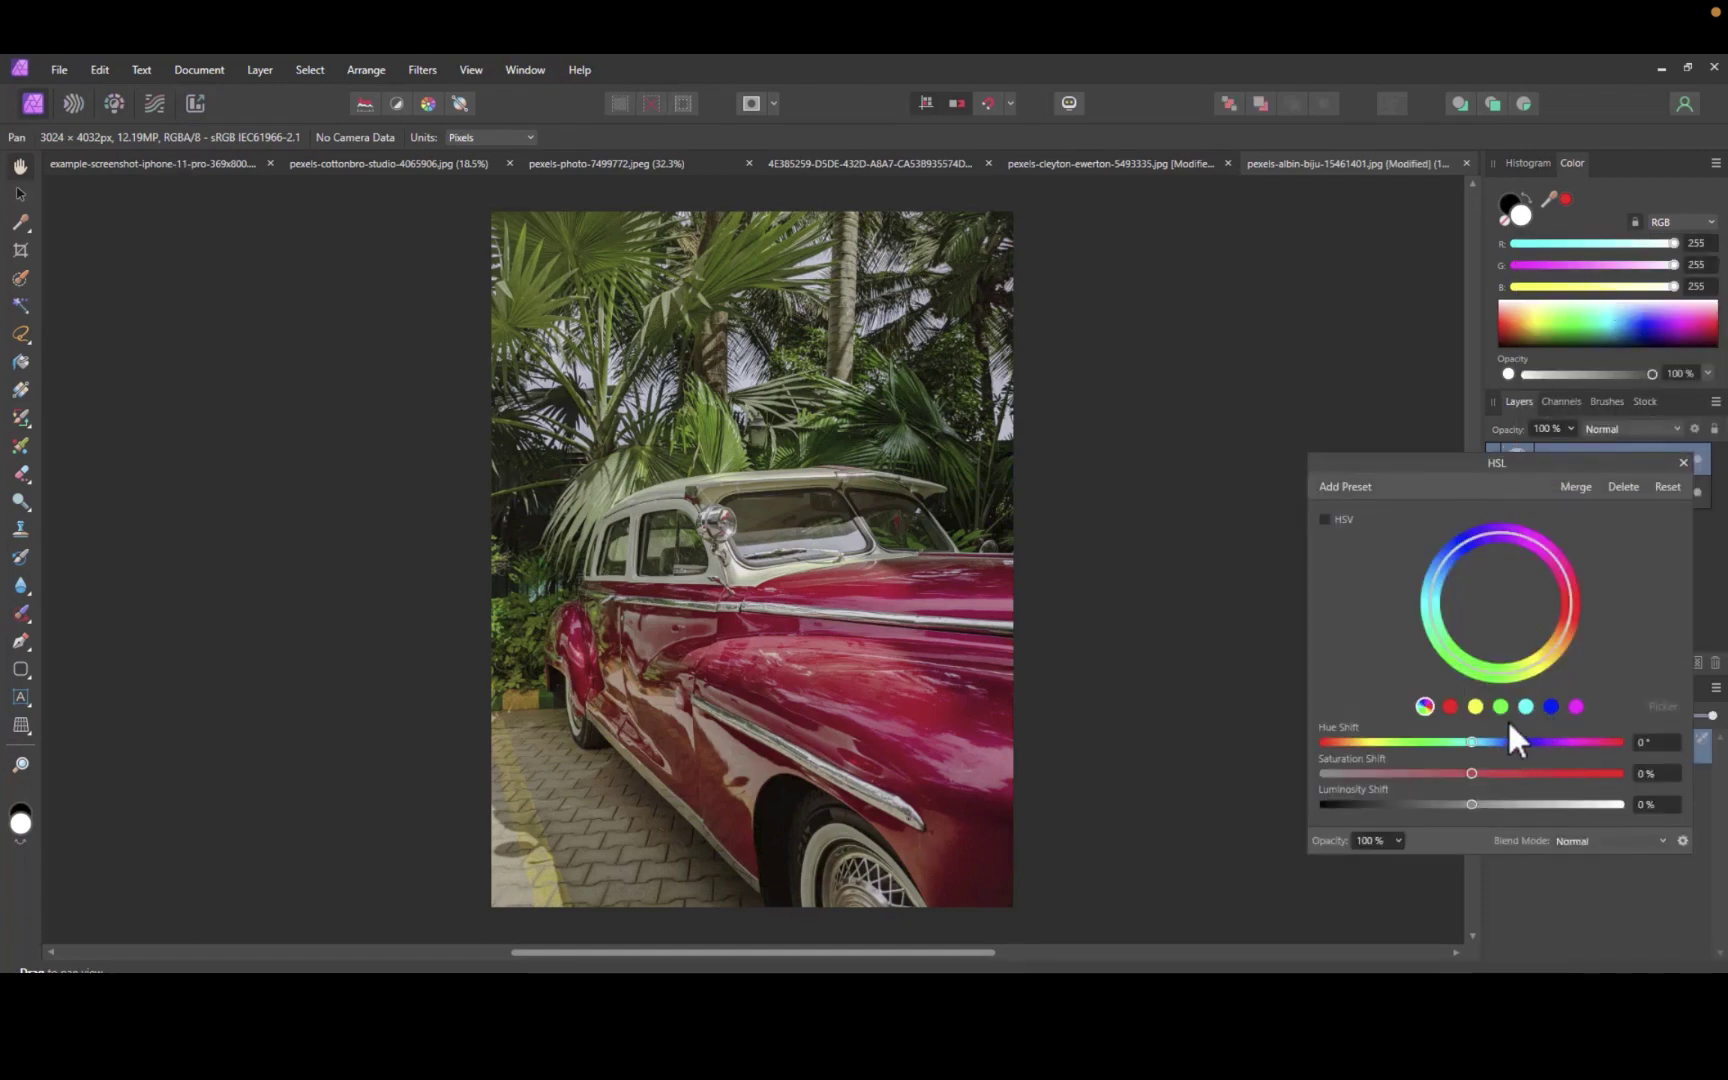
pyautogui.click(1450, 707)
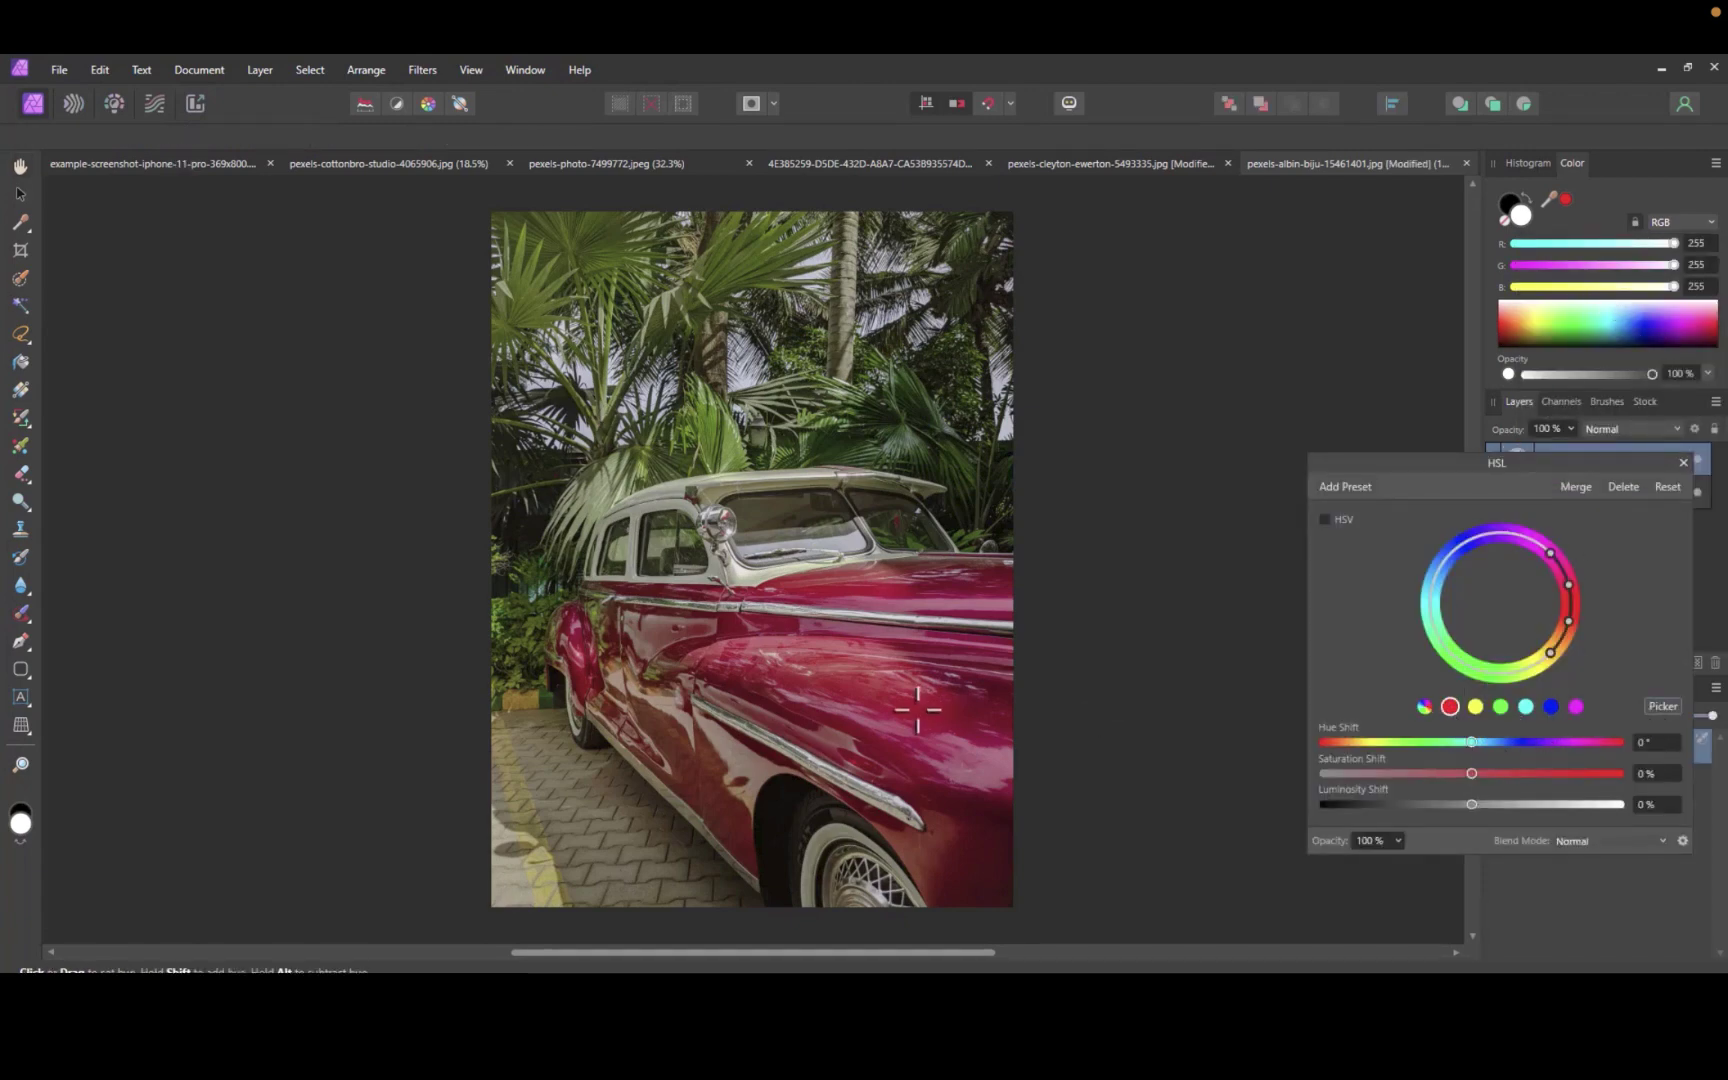
pyautogui.moveTo(1478, 740); pyautogui.dragTo(1554, 771)
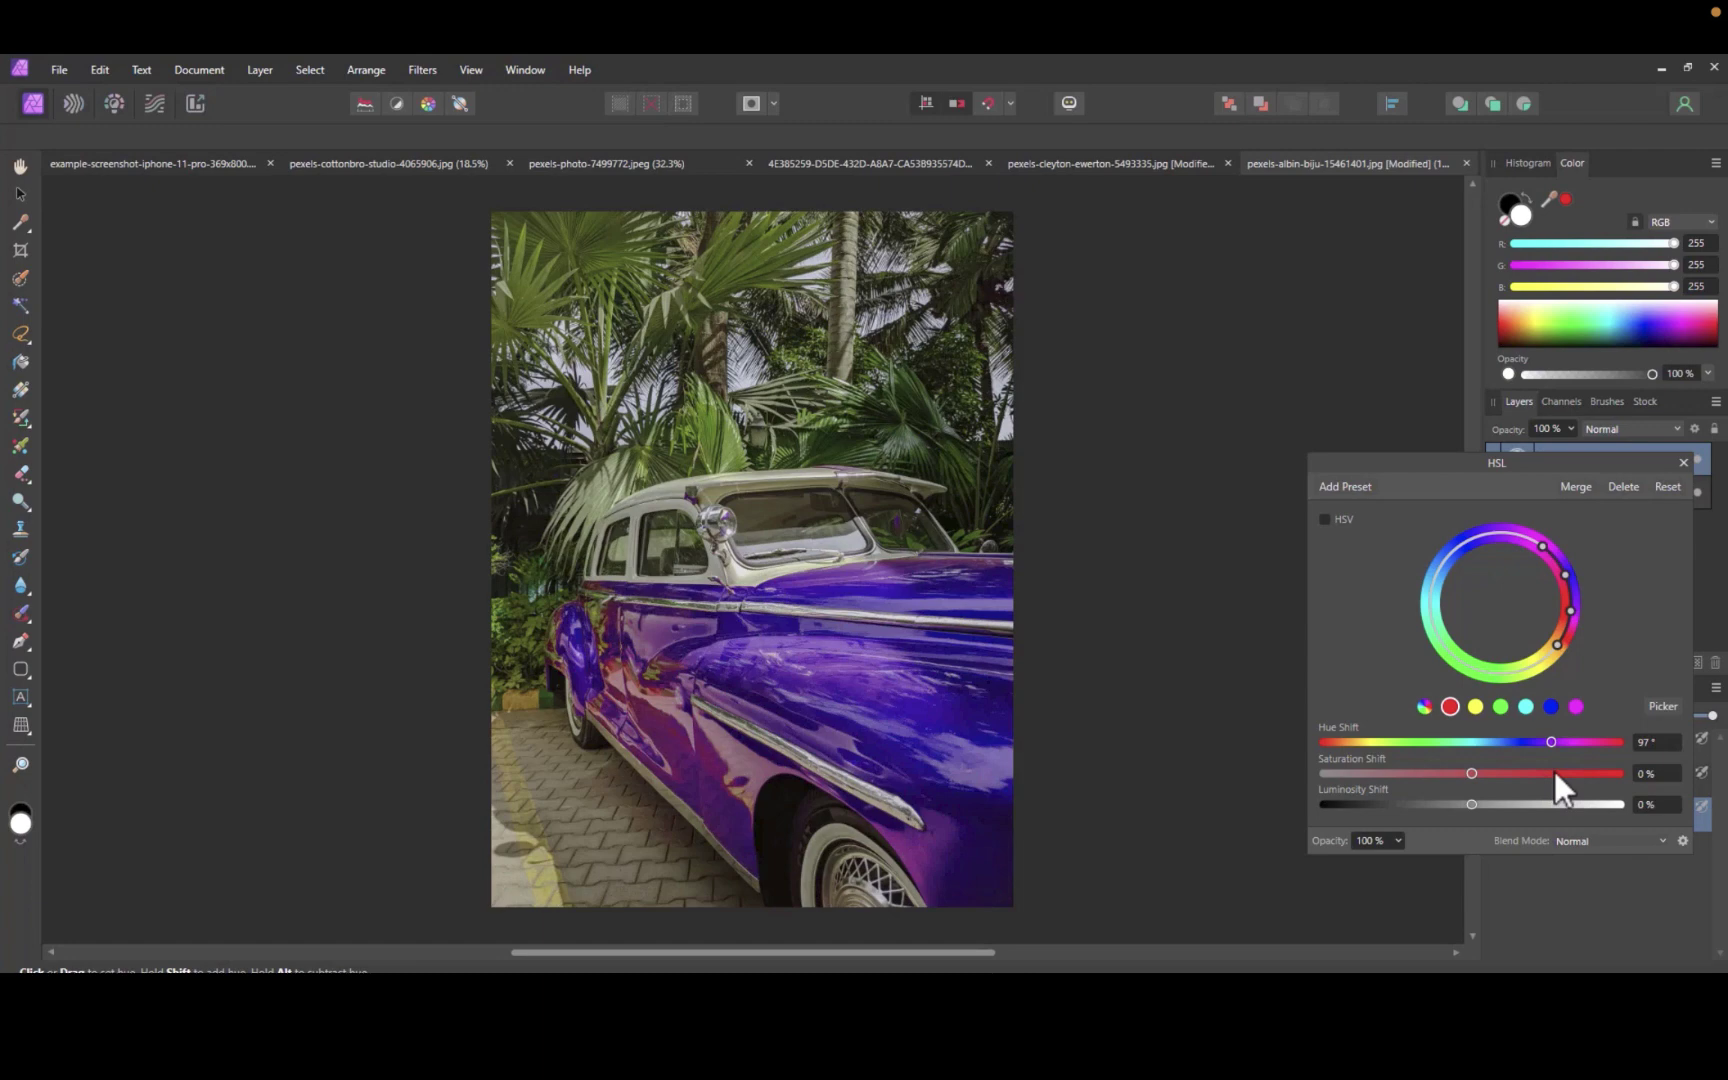
# Delete the HSL adjustment and pick blue as the paint colour
pyautogui.press('Delete')
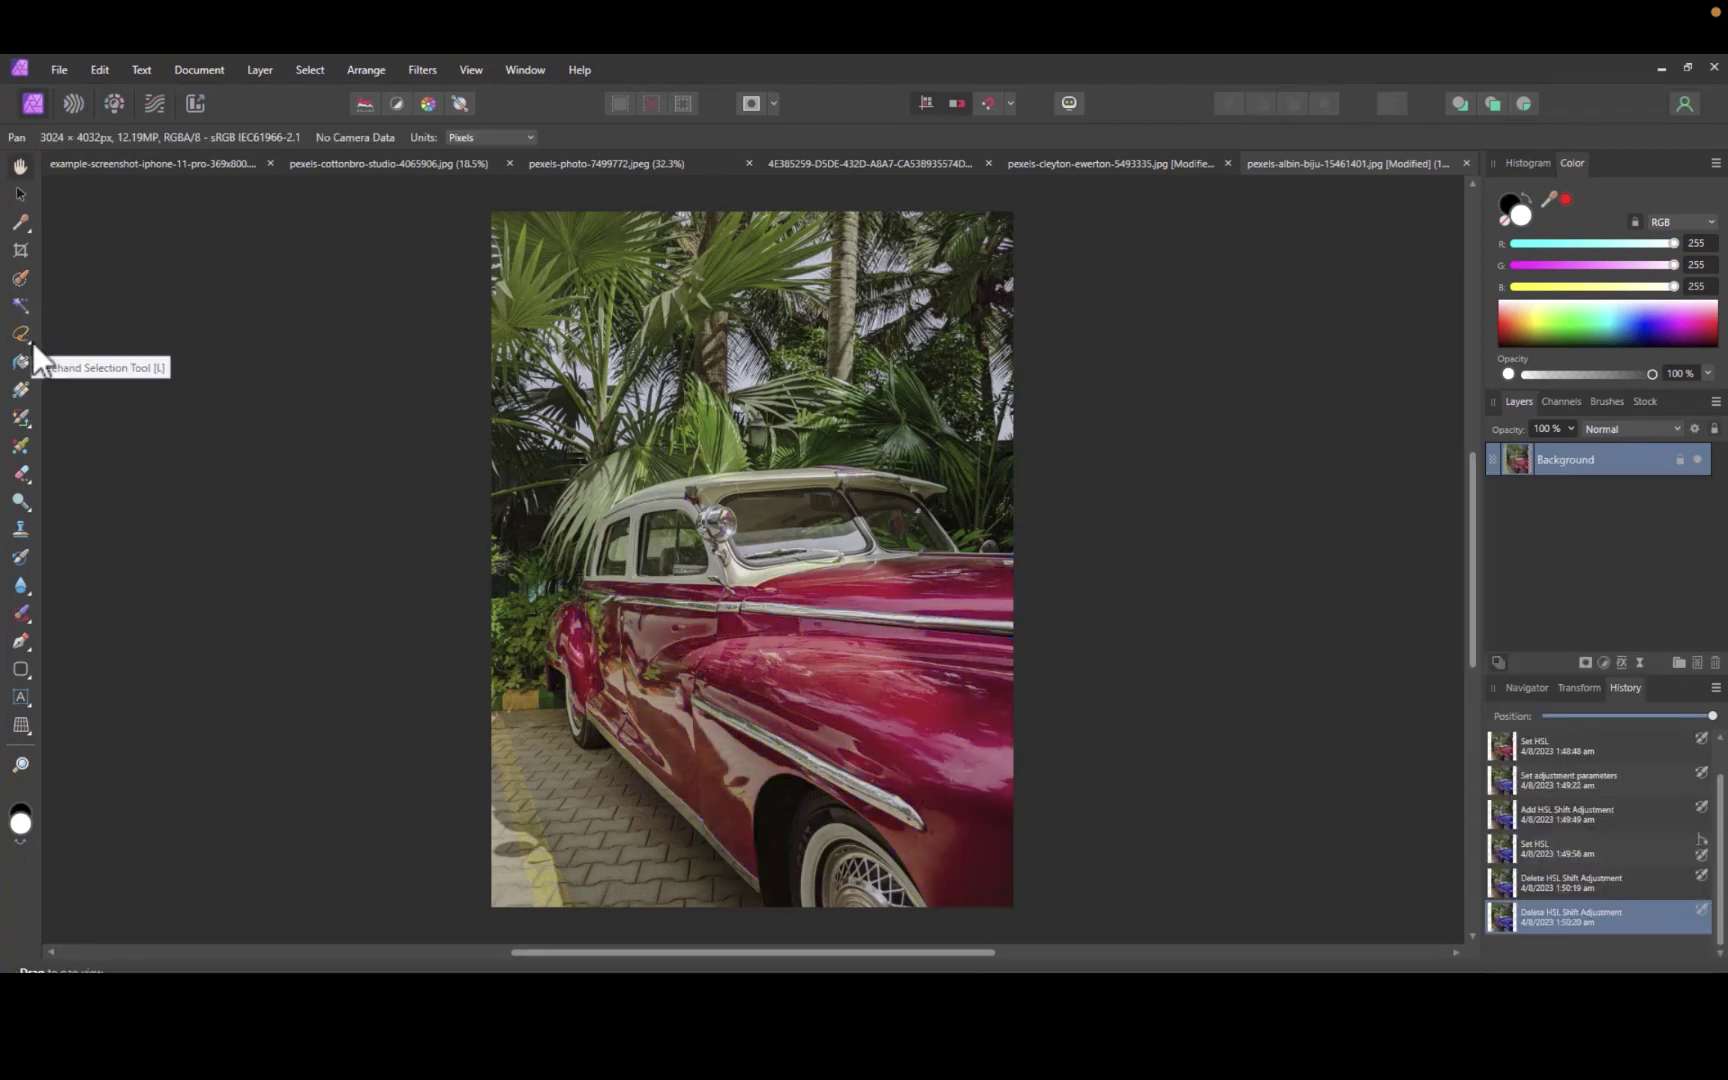
pyautogui.click(20, 417)
pyautogui.click(1647, 328)
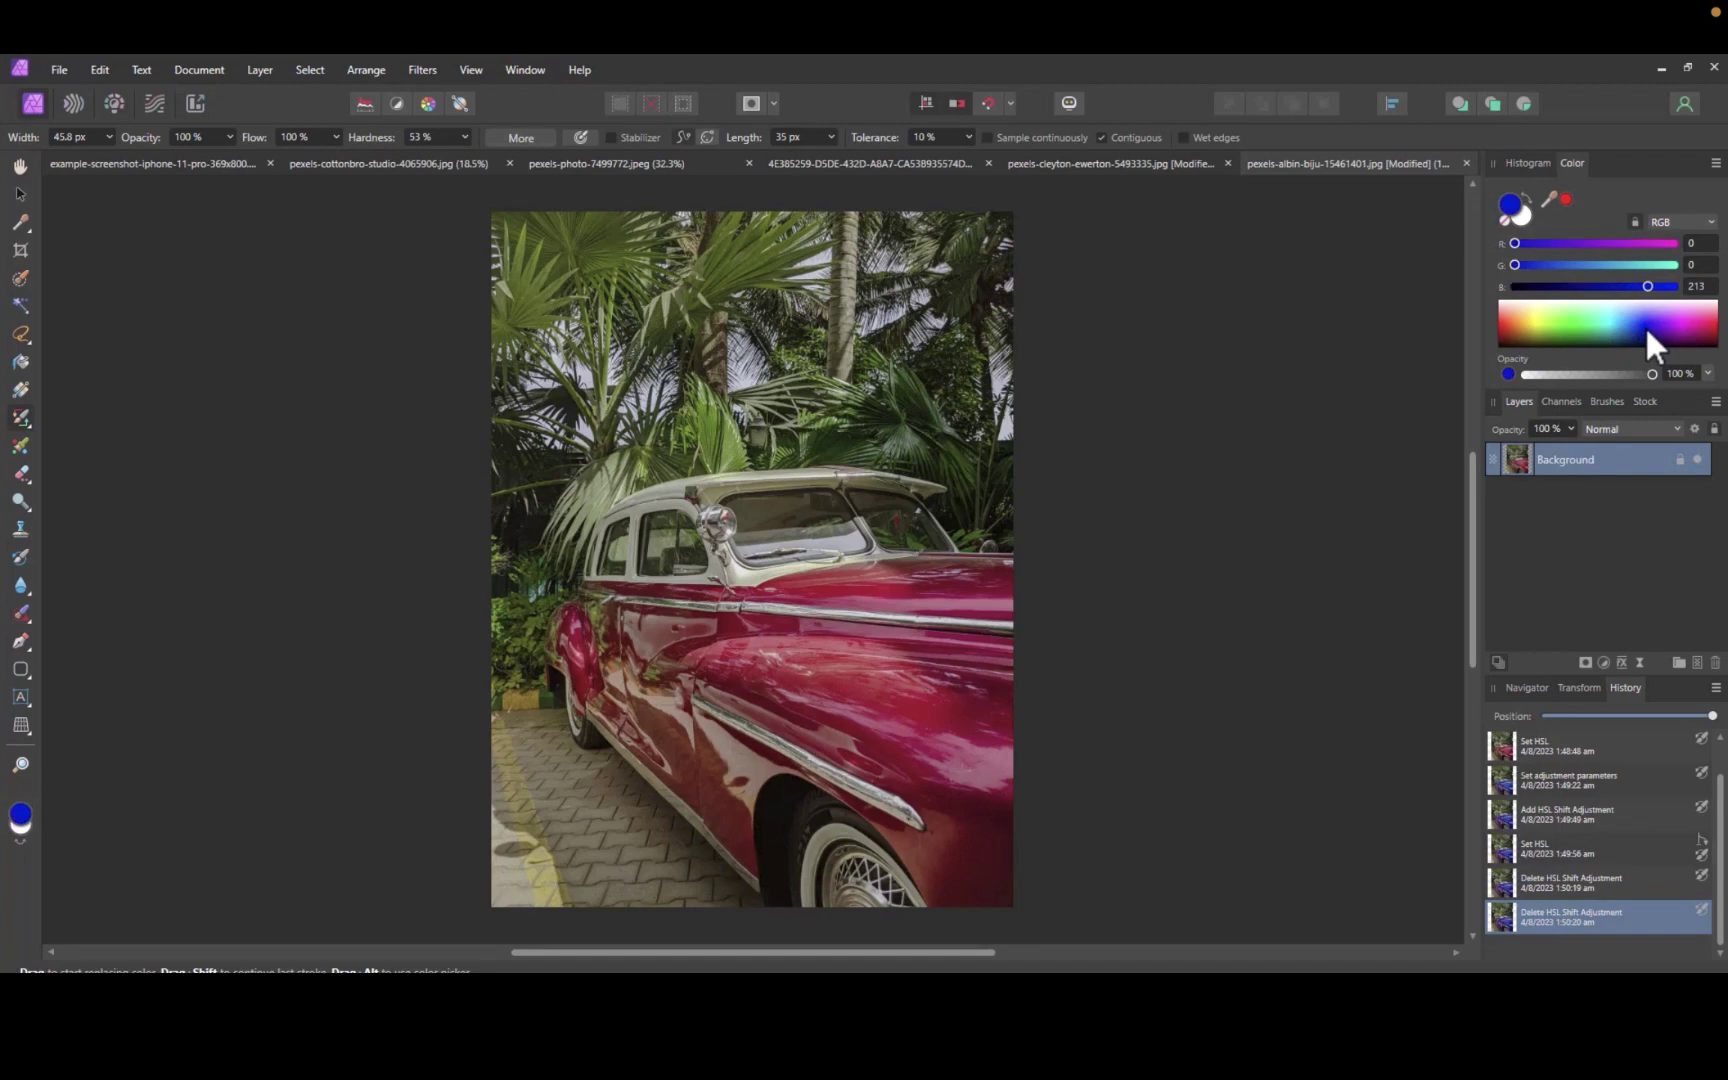
# Outline the red car body with a polygonal Freehand Selection, closing it at the bottom
pyautogui.click(893, 683)
pyautogui.click(30, 336)
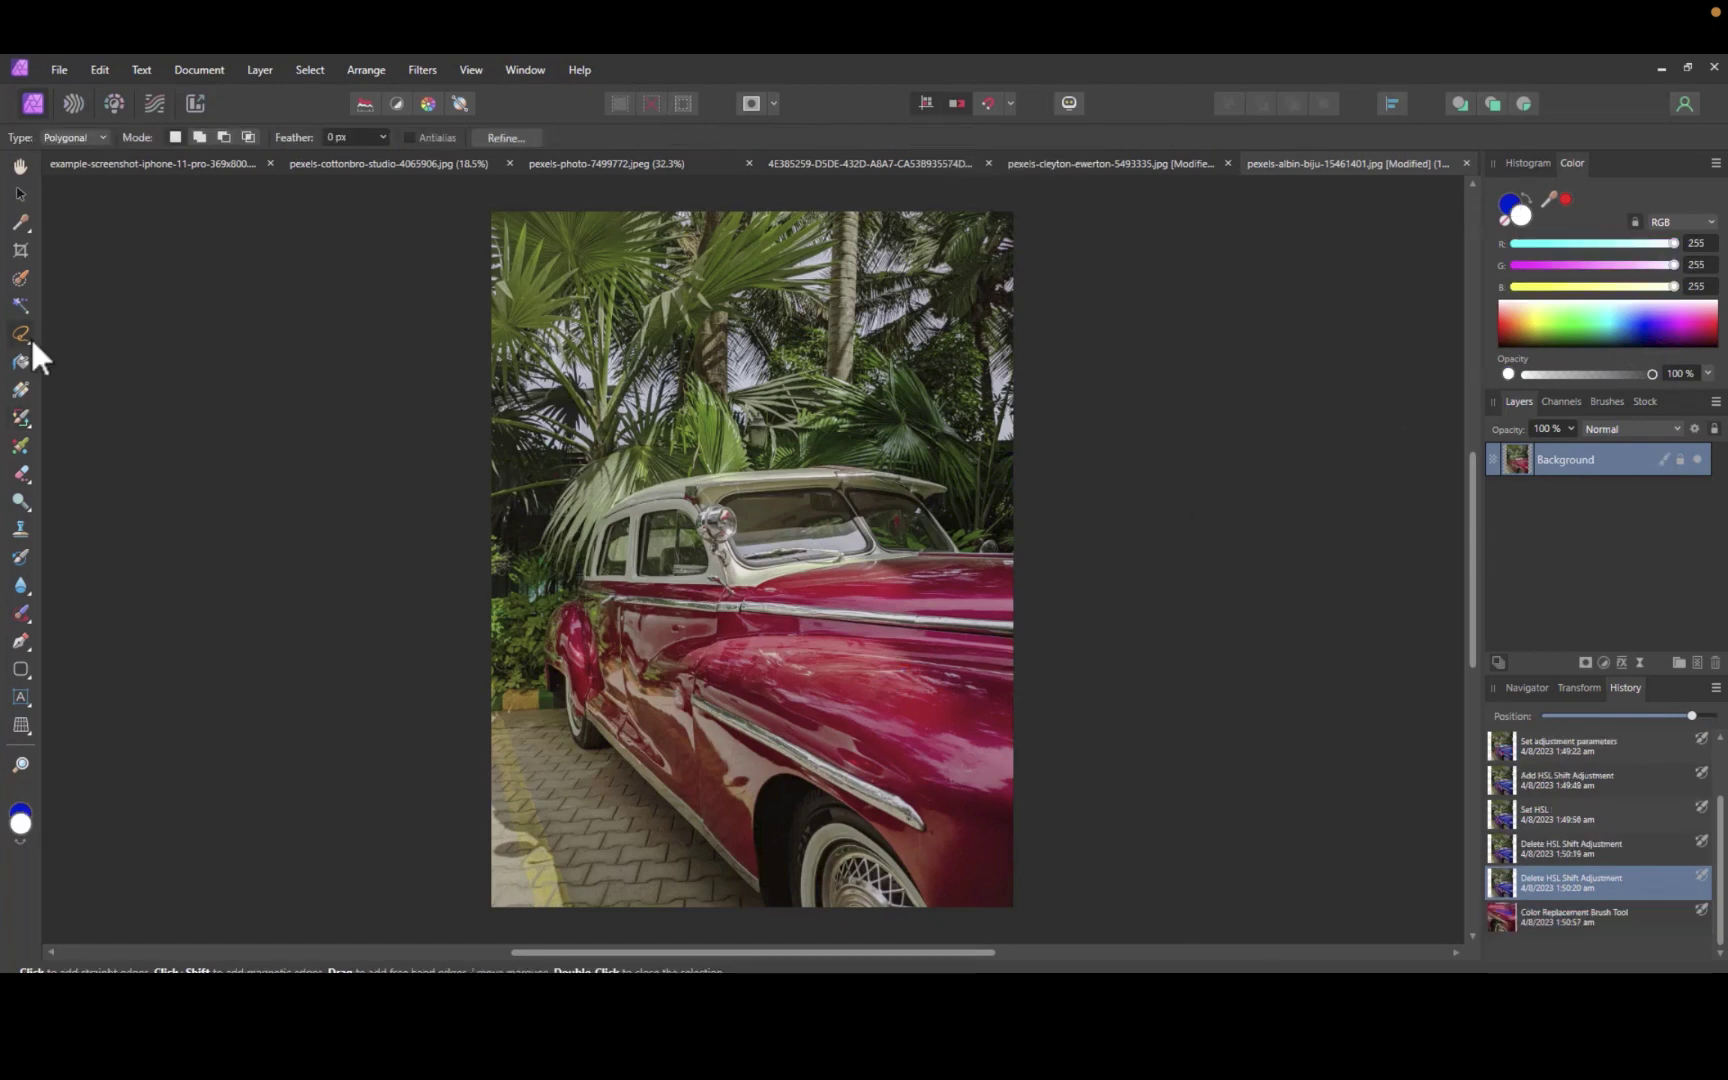
pyautogui.click(68, 138)
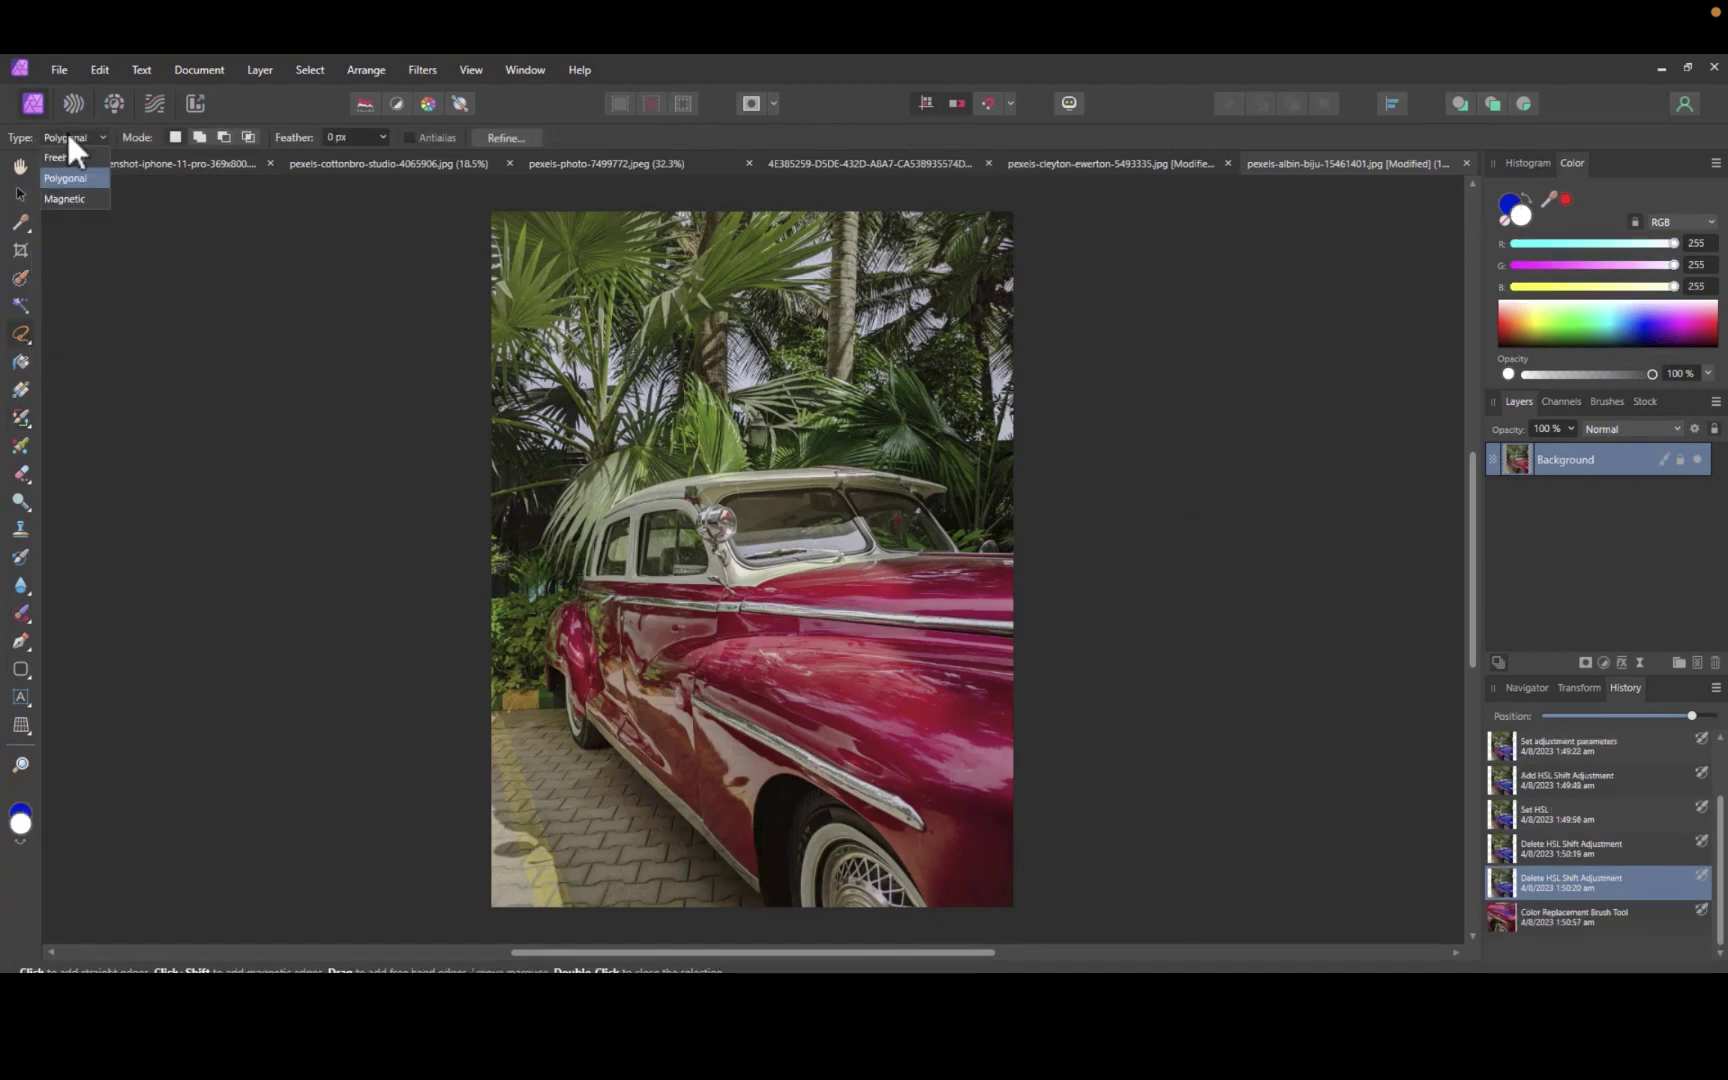
pyautogui.click(66, 180)
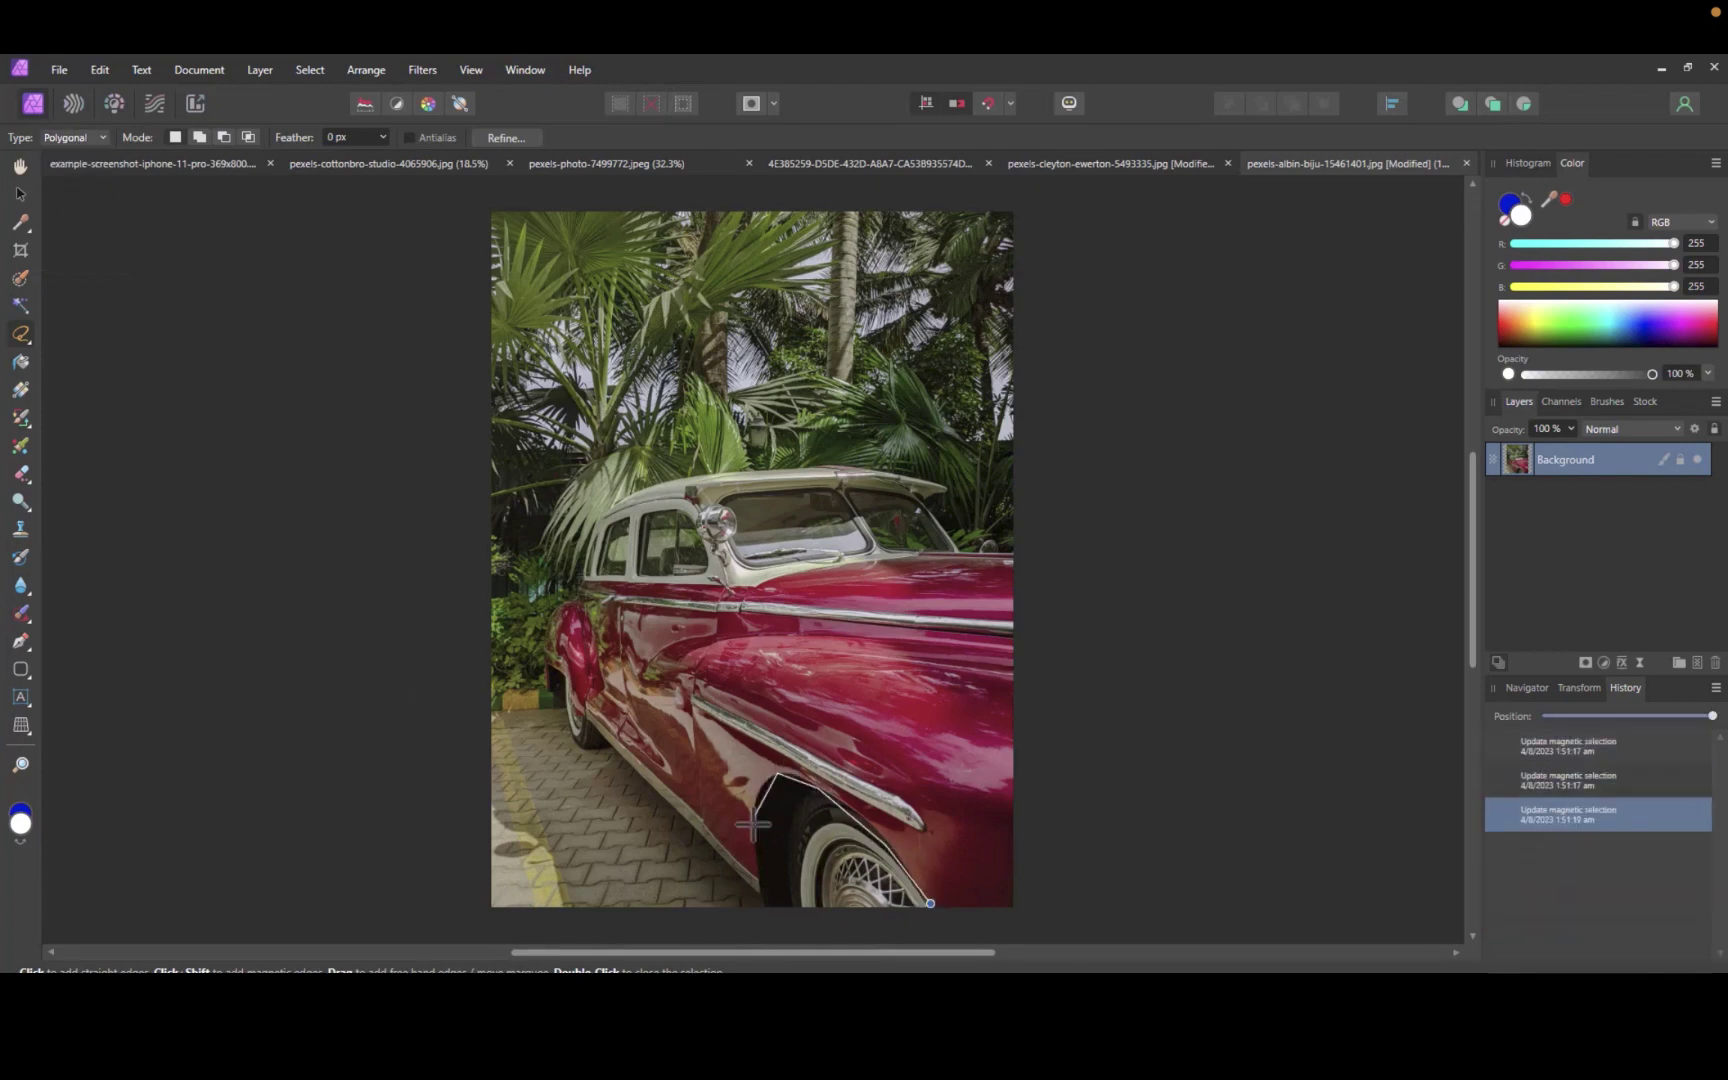
pyautogui.click(553, 625)
pyautogui.click(598, 515)
pyautogui.click(630, 488)
pyautogui.click(900, 480)
pyautogui.click(1020, 552)
pyautogui.doubleClick(1075, 915)
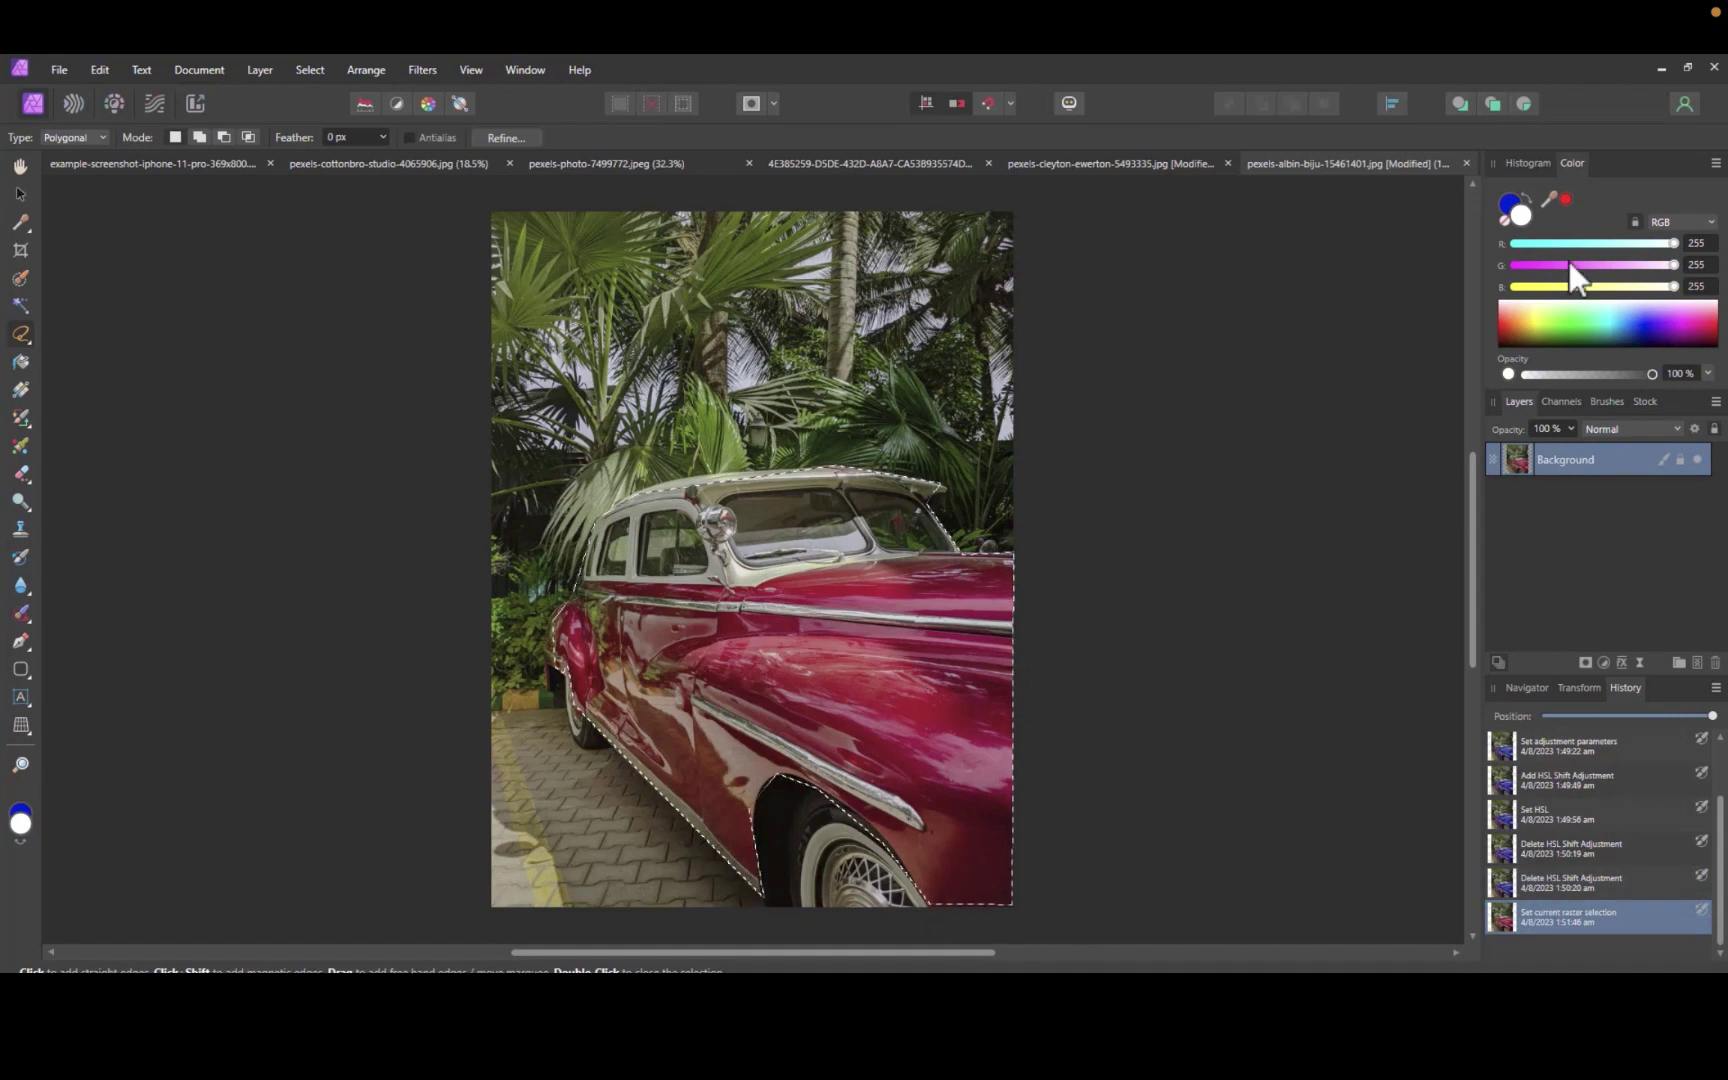
# Brush blue over the selected car body with the Color Replacement Brush, then undo and redo to compare
pyautogui.press('b')
pyautogui.press('x')
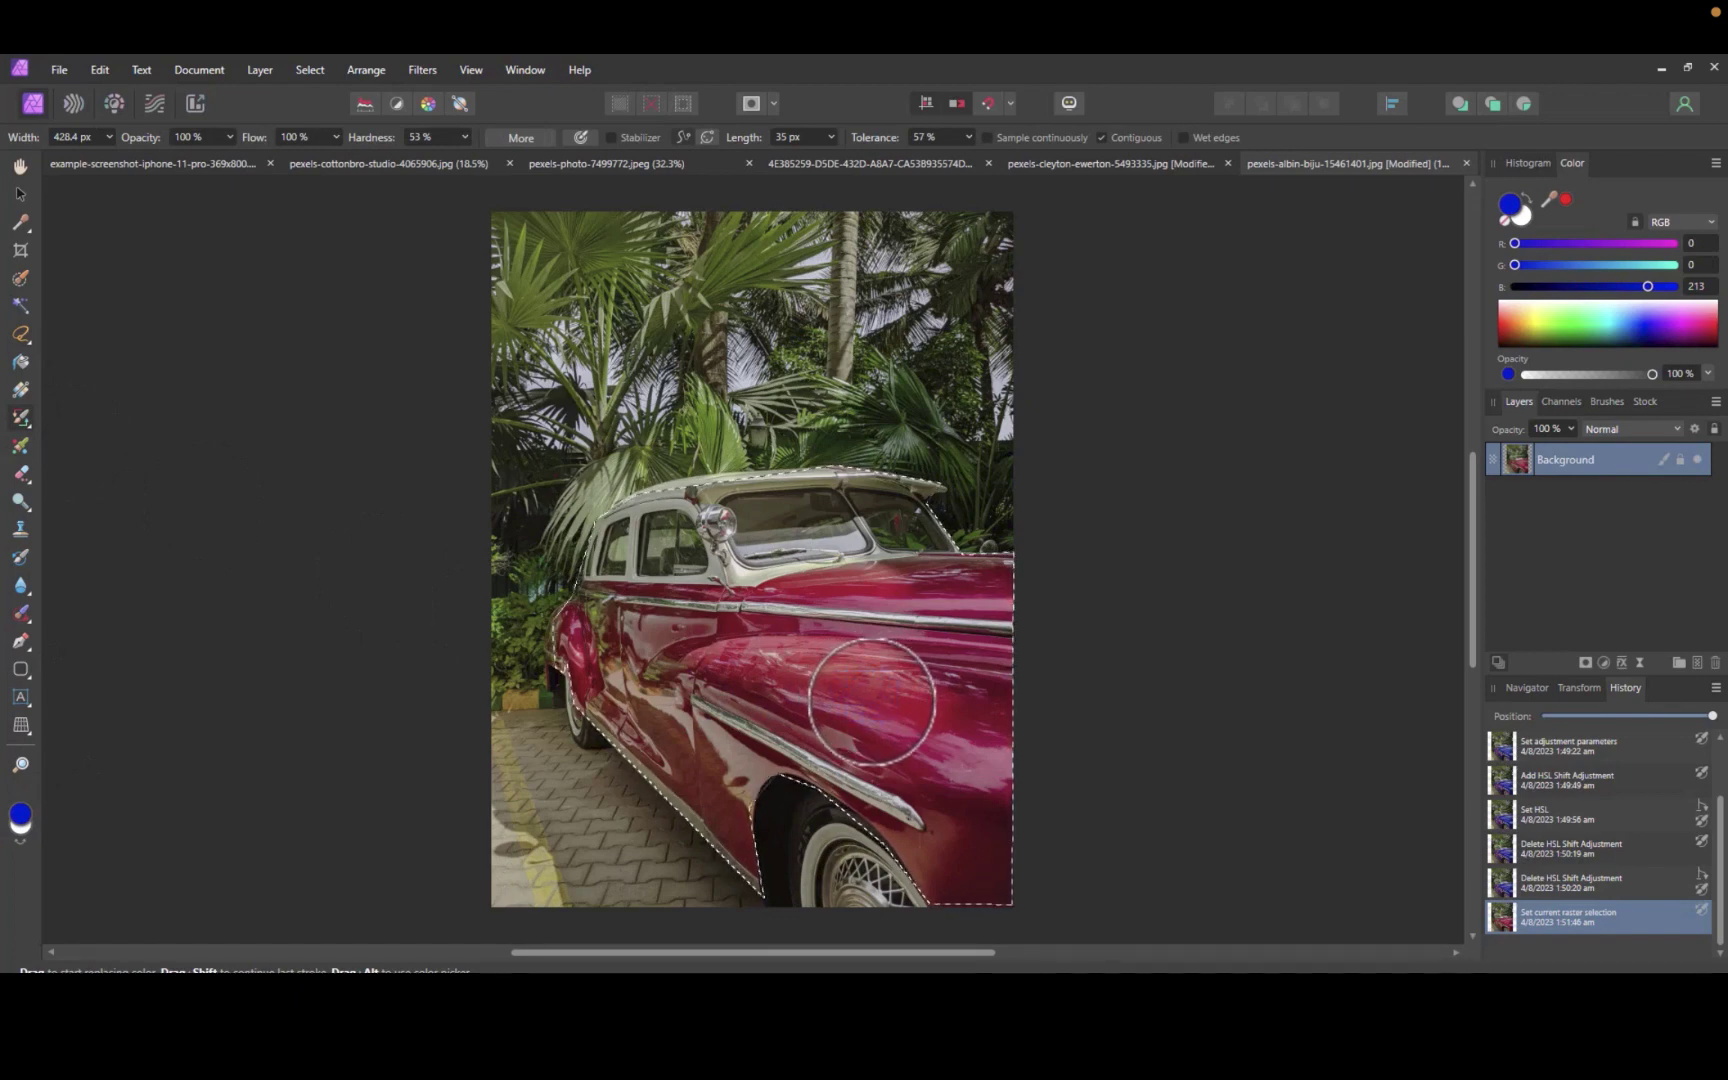
pyautogui.moveTo(881, 708)
pyautogui.mouseDown()
pyautogui.moveTo(949, 809)
pyautogui.moveTo(713, 686)
pyautogui.moveTo(788, 683)
pyautogui.moveTo(952, 865)
pyautogui.moveTo(718, 752)
pyautogui.moveTo(740, 862)
pyautogui.moveTo(611, 697)
pyautogui.moveTo(583, 603)
pyautogui.moveTo(634, 694)
pyautogui.moveTo(785, 628)
pyautogui.moveTo(1032, 736)
pyautogui.moveTo(819, 638)
pyautogui.moveTo(929, 566)
pyautogui.moveTo(988, 600)
pyautogui.mouseUp()
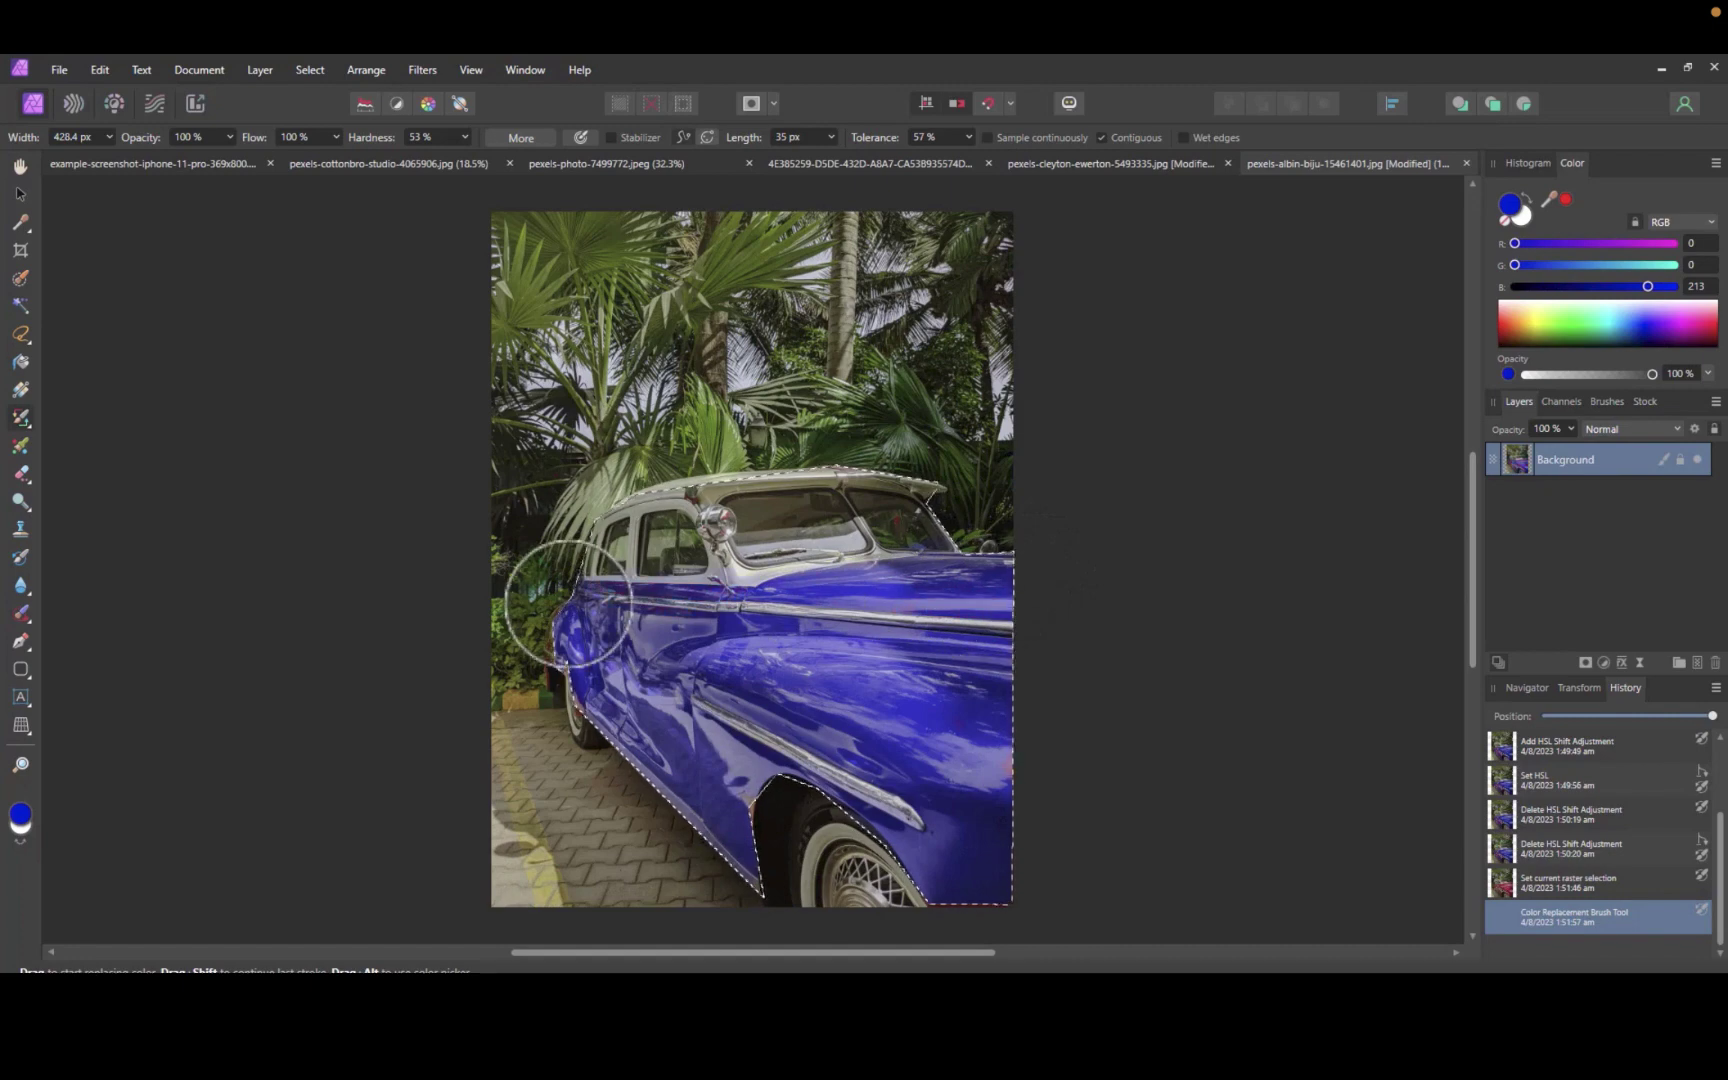
pyautogui.hotkey('ctrl', 'z')
pyautogui.hotkey('ctrl', 'z')
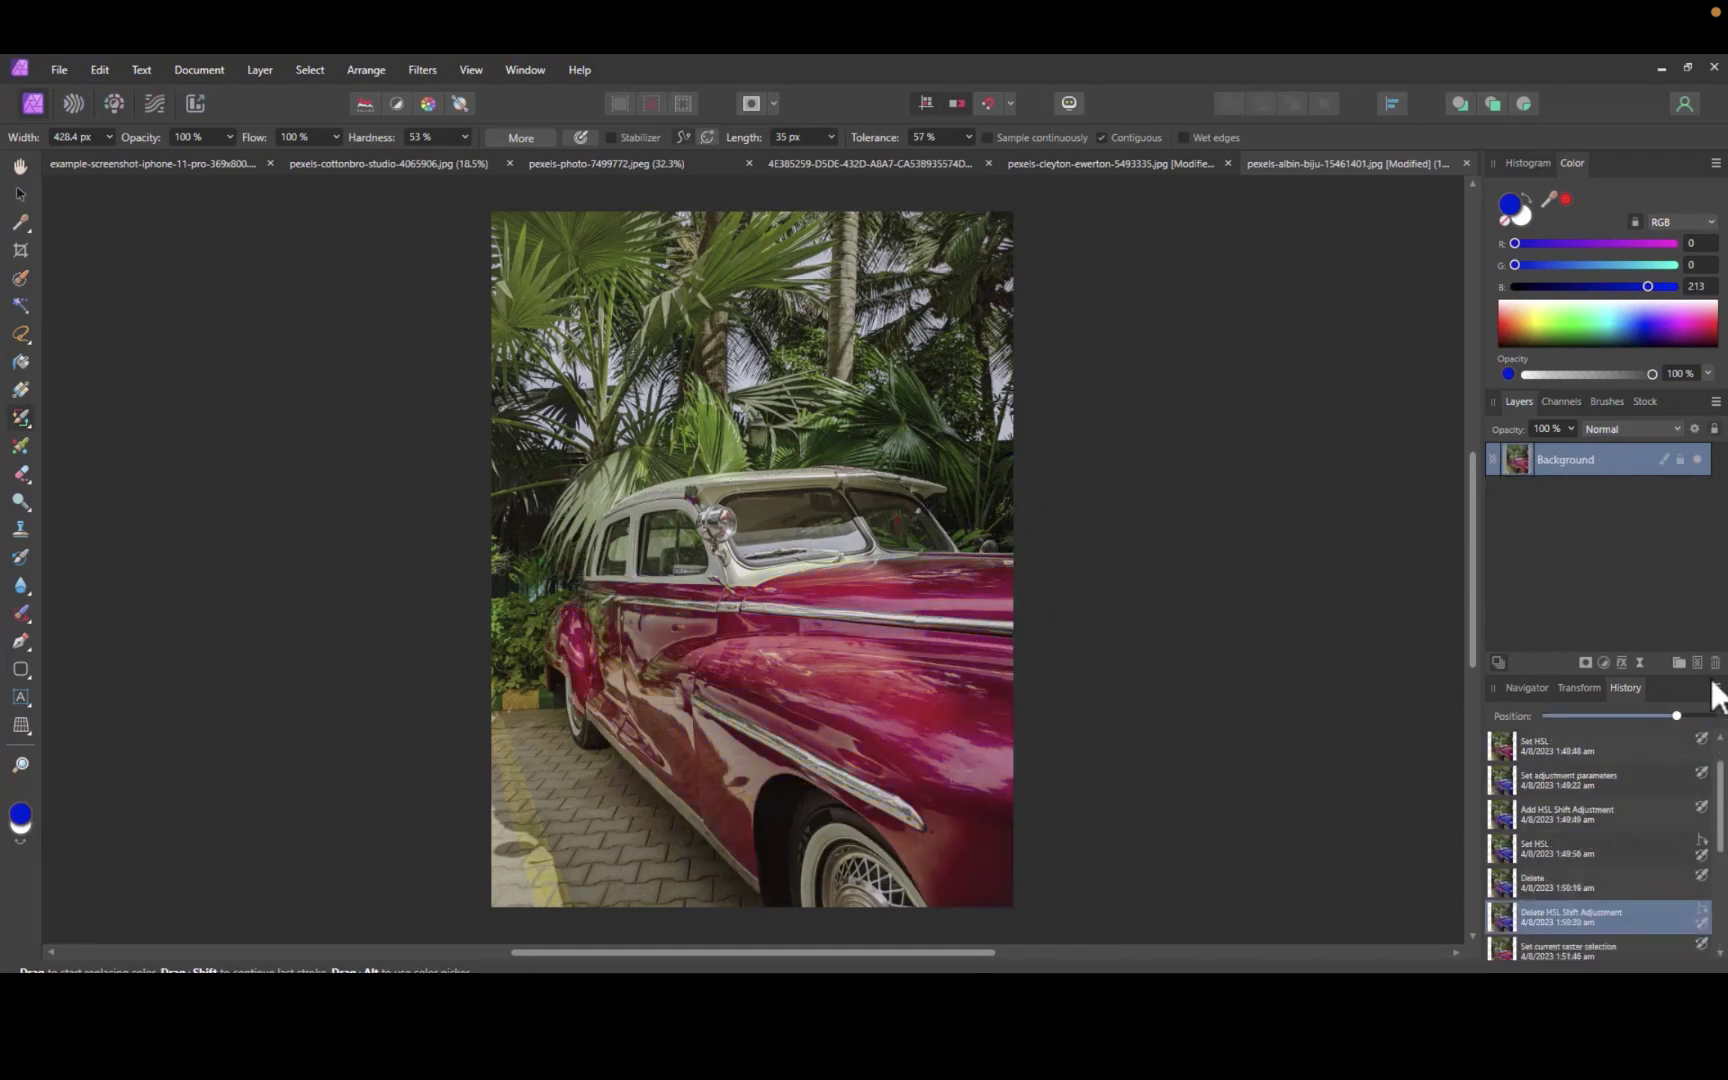
pyautogui.hotkey('ctrl', 'shift', 'z')
pyautogui.hotkey('ctrl', 'shift', 'z')
pyautogui.hotkey('ctrl', 'shift', 'z')
pyautogui.hotkey('ctrl', 'shift', 'z')
pyautogui.hotkey('ctrl', 'shift', 'z')
pyautogui.hotkey('ctrl', 'shift', 'z')
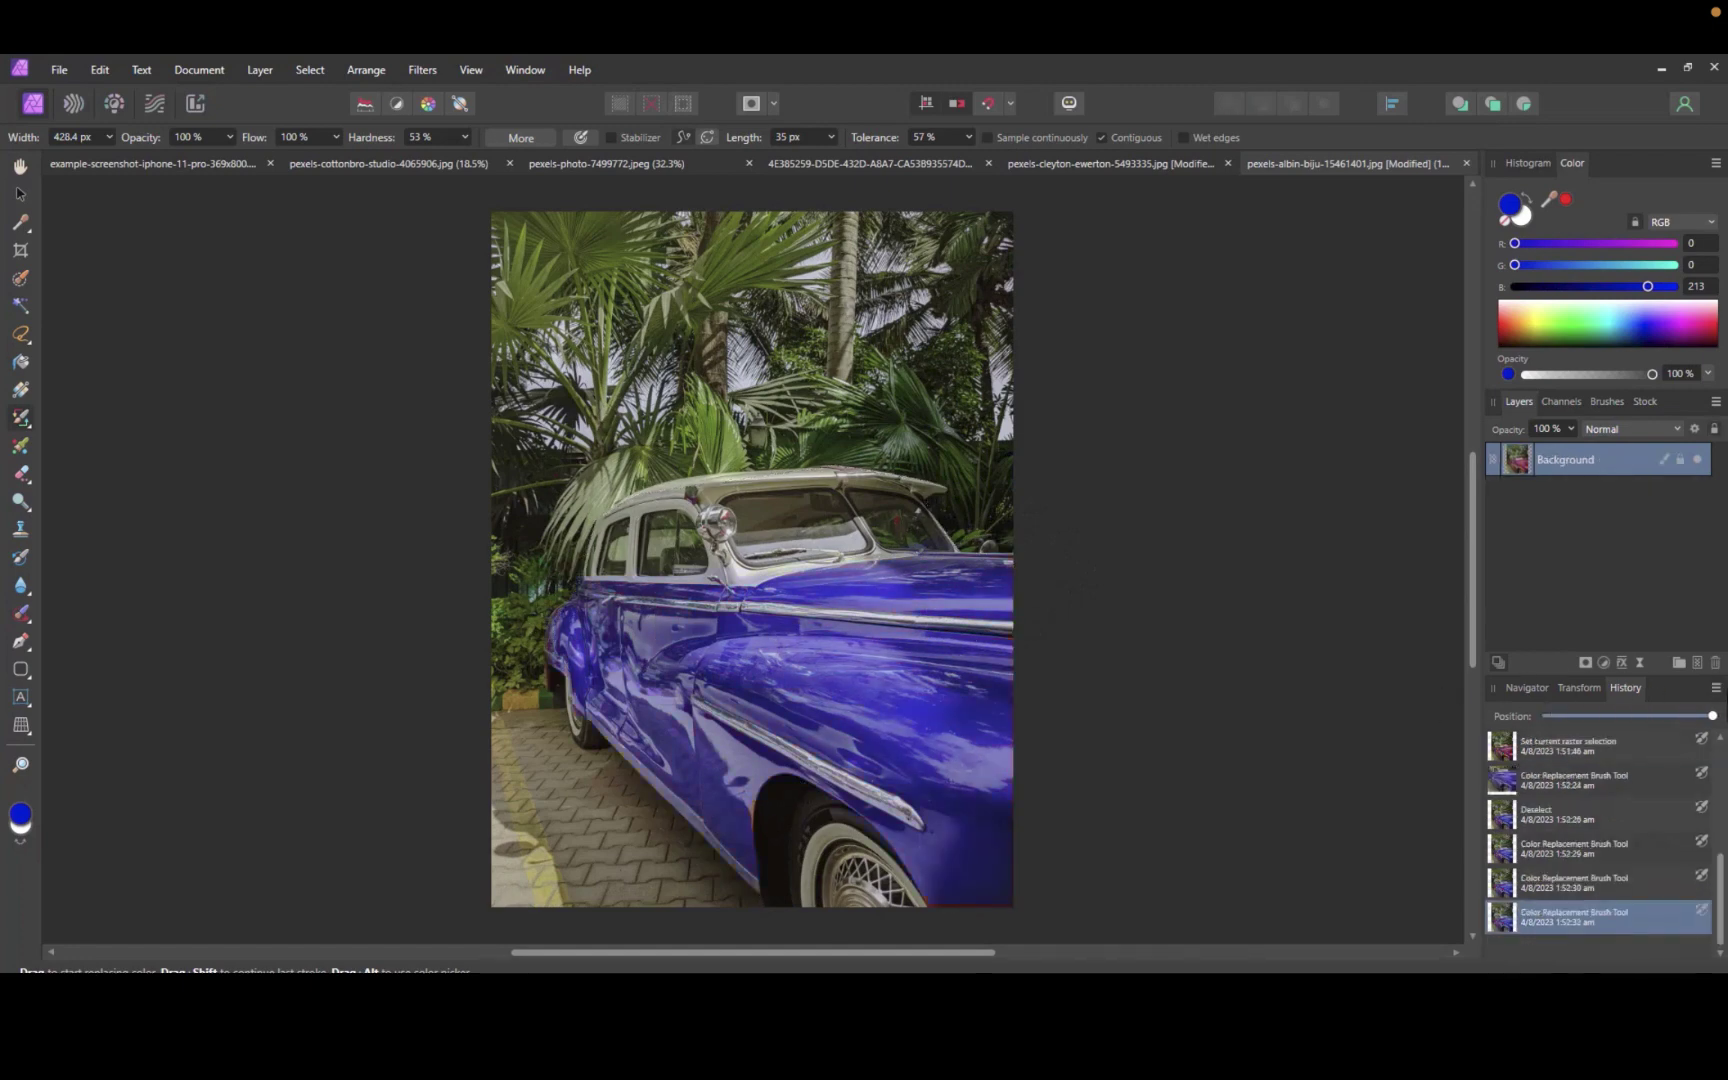